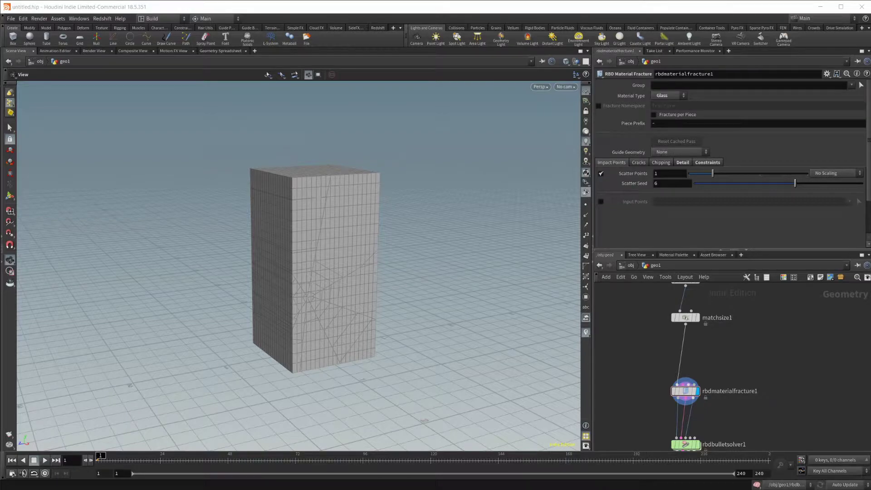
Examine the glass crack pattern on the fractured box from several angles.
left_click_drag(393, 349, 354, 338)
middle_click_drag(345, 305, 355, 350)
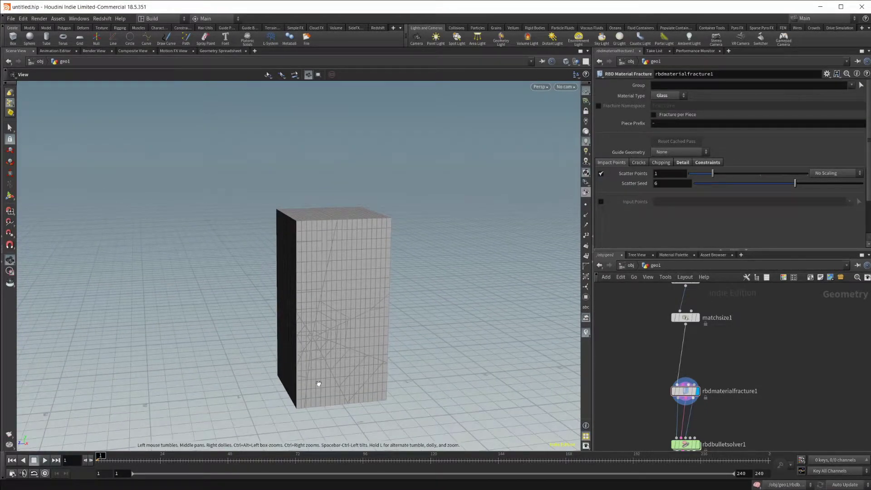
right_click_drag(331, 383, 422, 351)
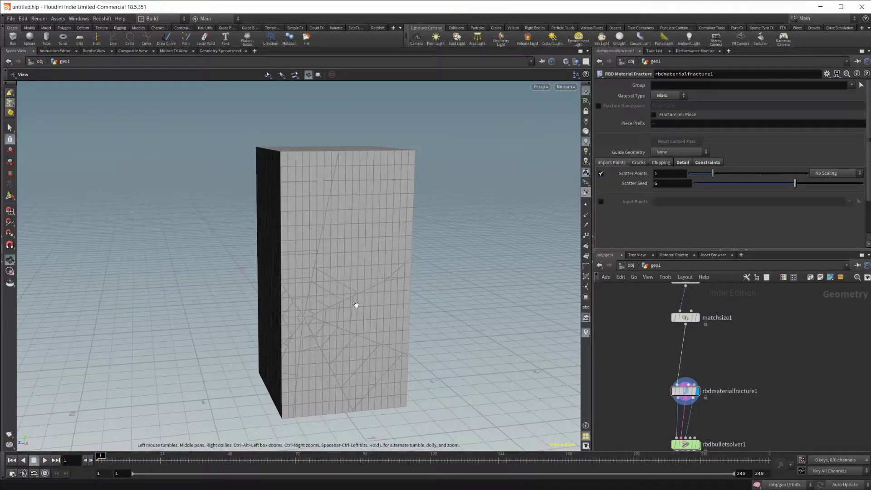
left_click_drag(338, 343, 352, 334)
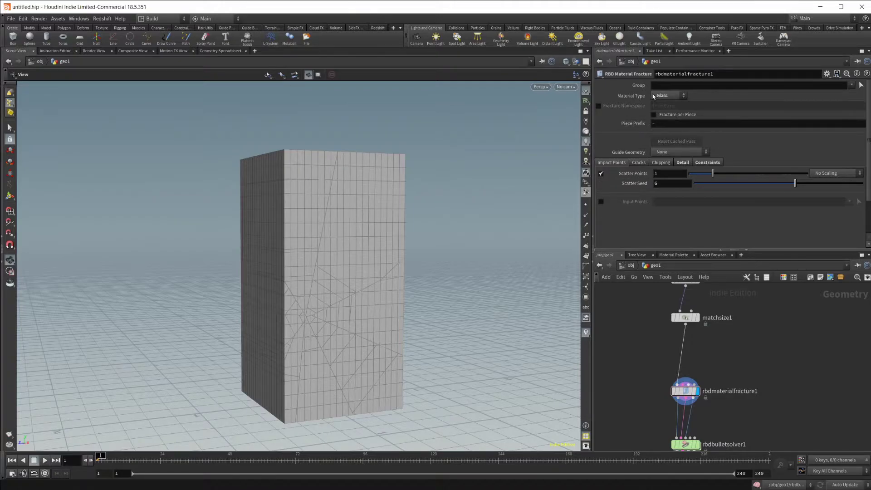
right_click_drag(415, 297, 367, 306)
left_click_drag(367, 307, 337, 308)
right_click_drag(338, 308, 451, 277)
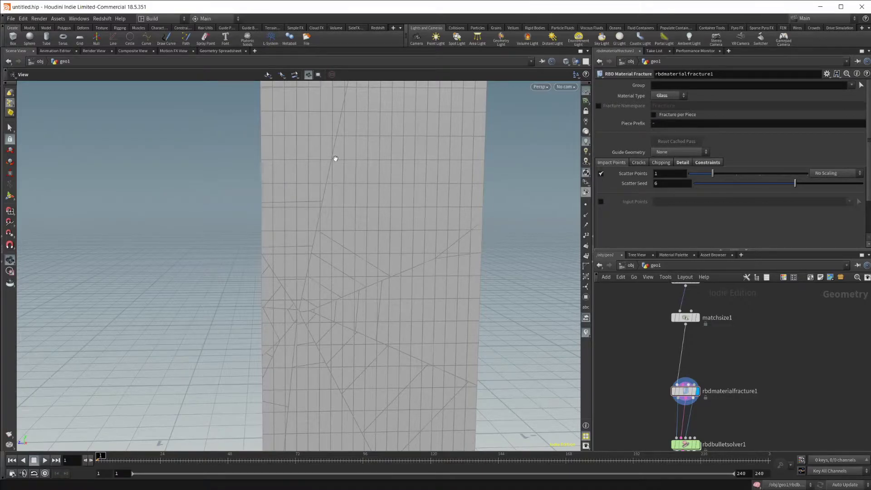
left_click_drag(344, 304, 322, 317)
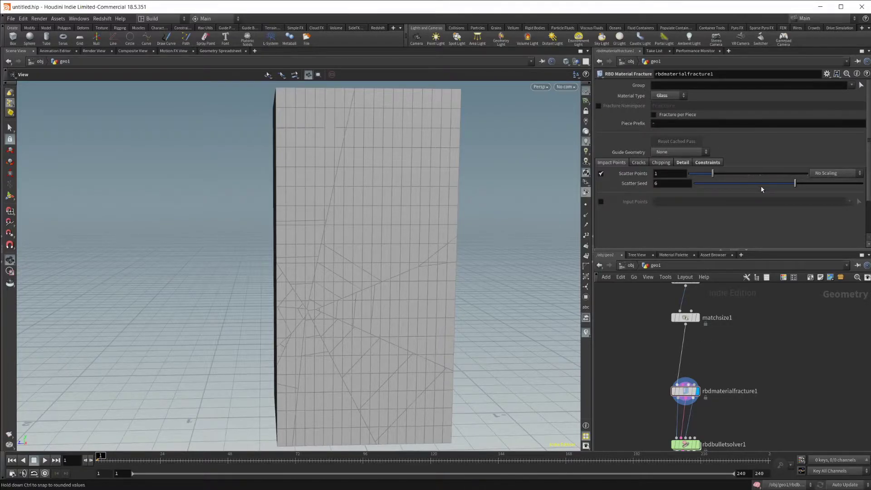
Set the glass fracture's scatter seed to 4.27, and compare 2 and 3 scatter points before returning the count to 1.
mouse_move(763, 189)
left_mouse_down()
mouse_move(738, 188)
mouse_move(776, 188)
left_mouse_up()
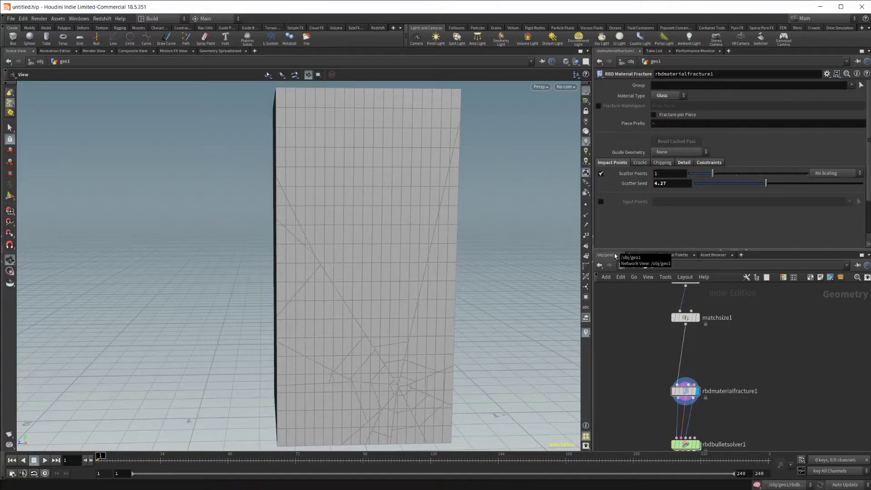
left_click(727, 177)
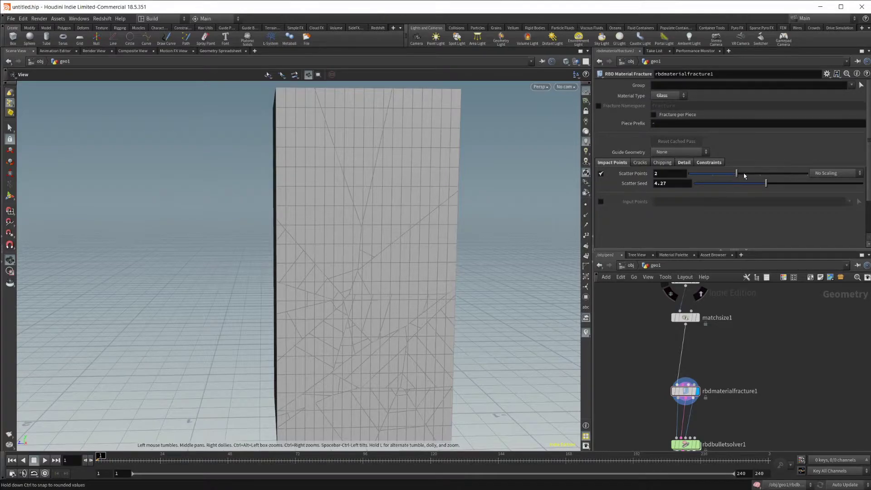
left_click_drag(744, 176, 761, 176)
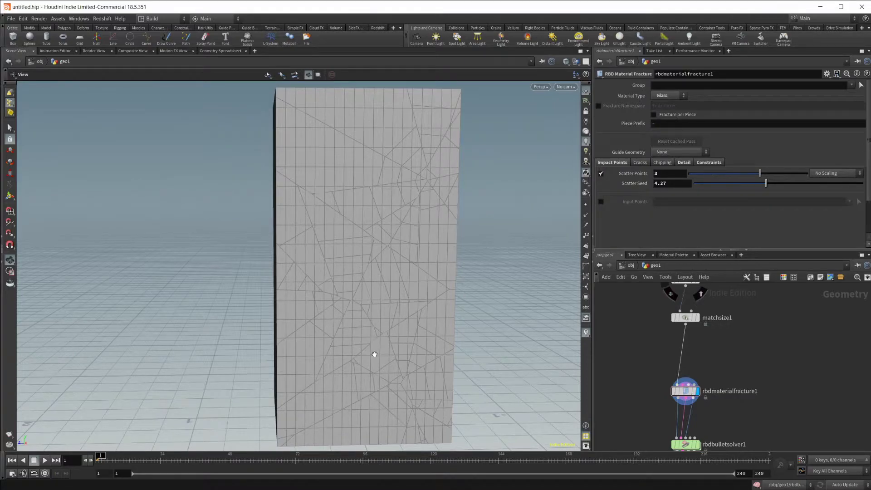
left_click(713, 172)
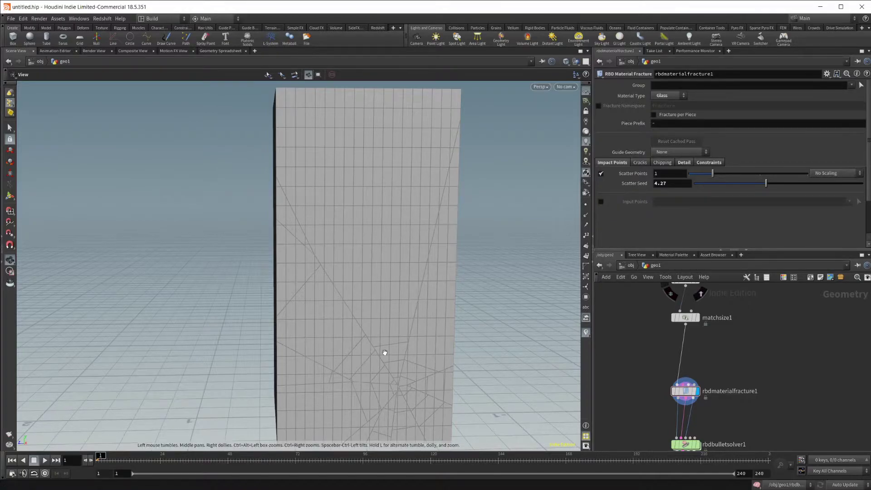
left_click_drag(385, 334, 373, 332)
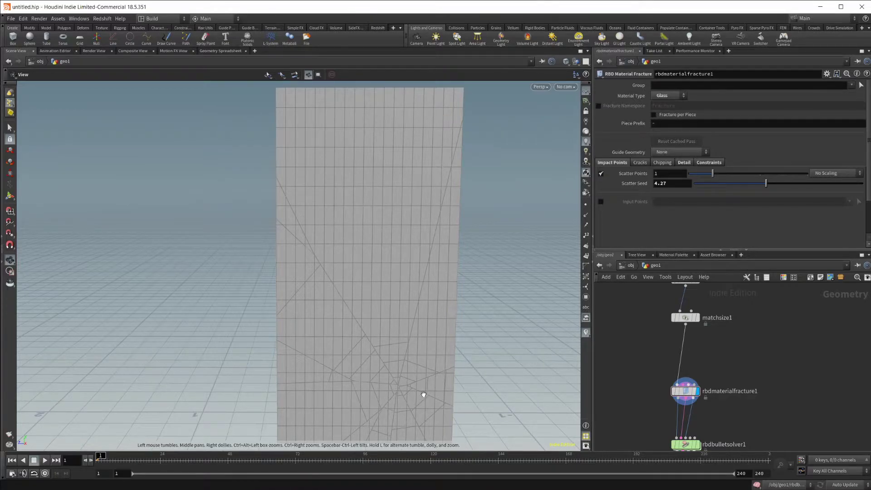
scroll(426, 352, "down", 4)
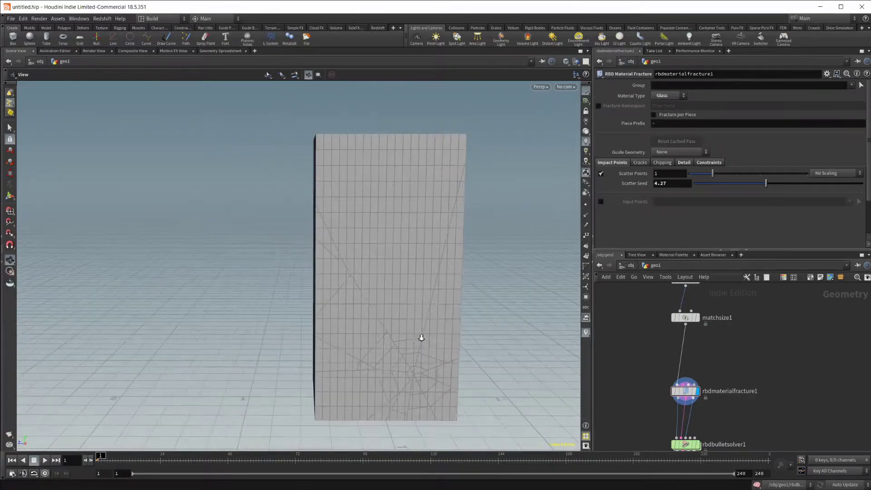
middle_click_drag(385, 317, 333, 292)
left_click_drag(300, 277, 331, 267)
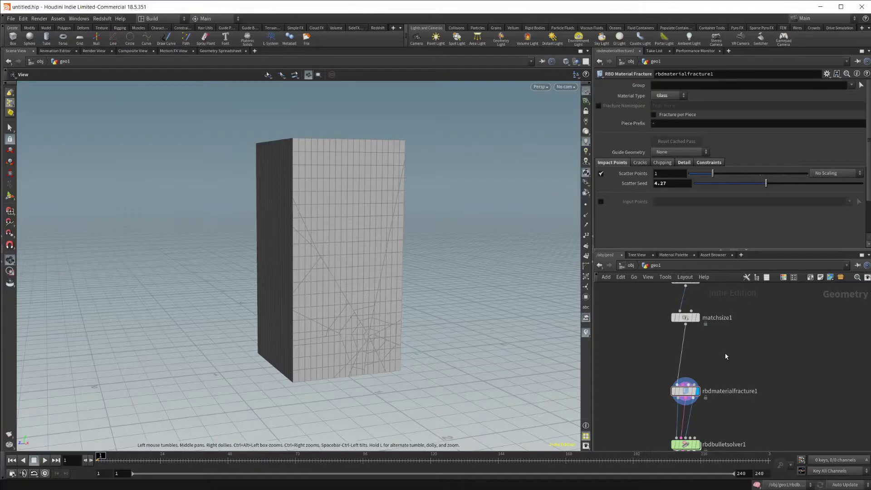
Add a Scatter node fed by matchsize1, display it, and force its total count to 20.
key("Tab")
type("scat")
key("Return")
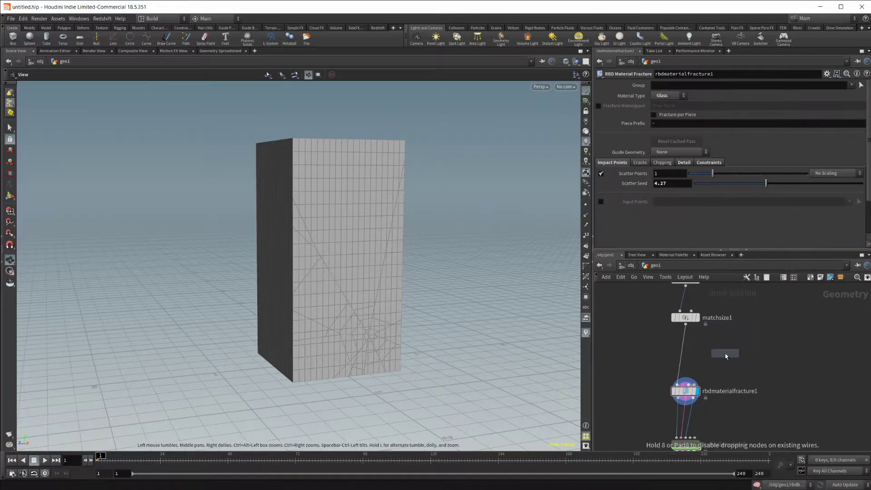
left_click(725, 354)
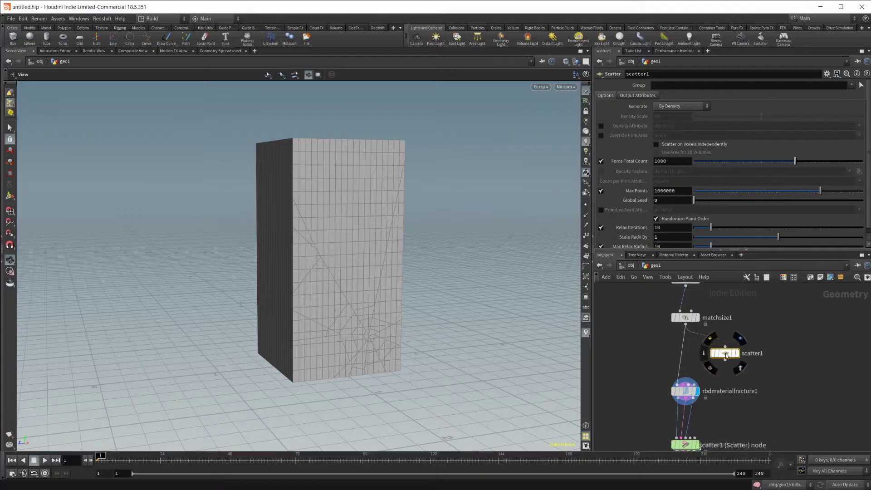
left_click(740, 338)
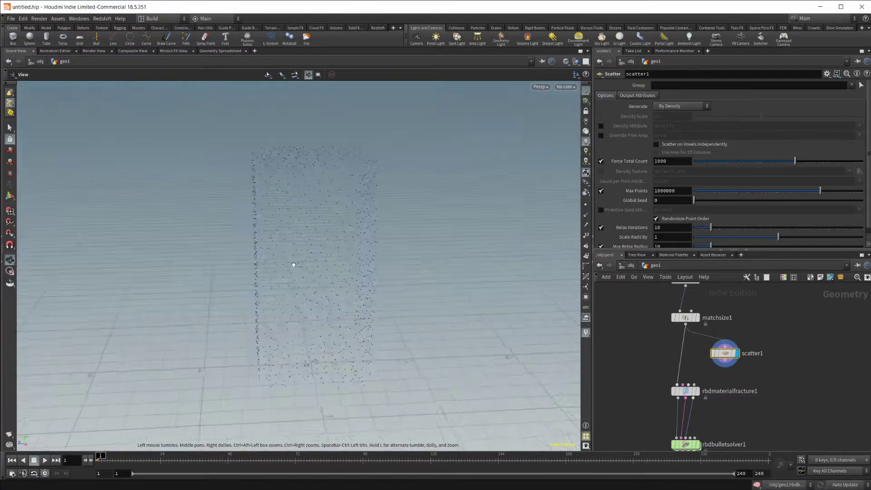
left_click(674, 162)
type("20")
key("Return")
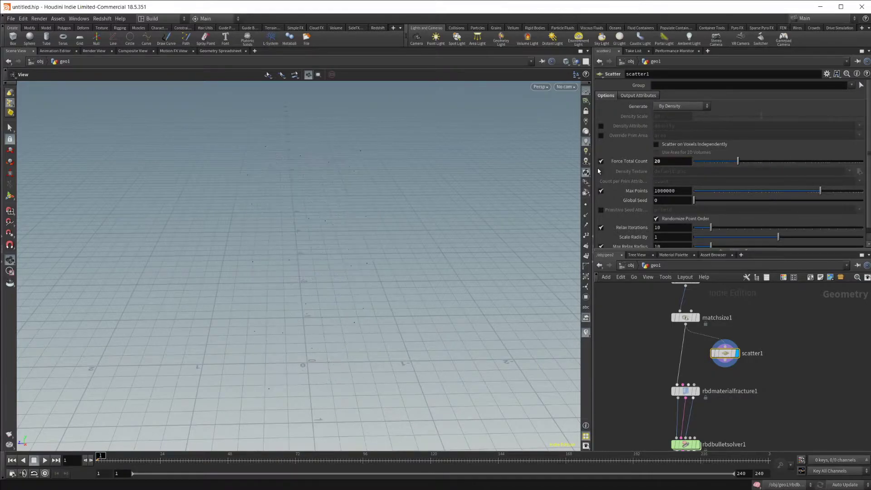
Connect scatter1 to the Impact Points input of rbdmaterialfracture1 and display rbdbulletsolver1.
middle_click_drag(725, 377, 728, 363)
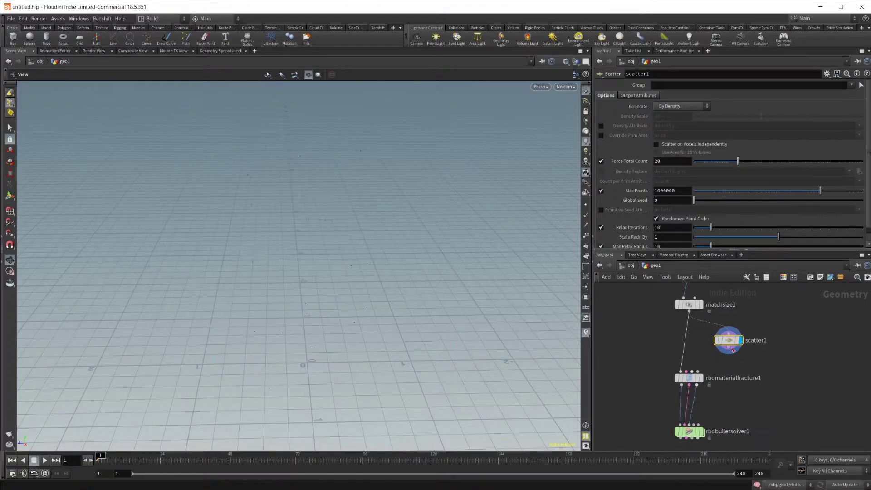
left_click_drag(728, 348, 703, 369)
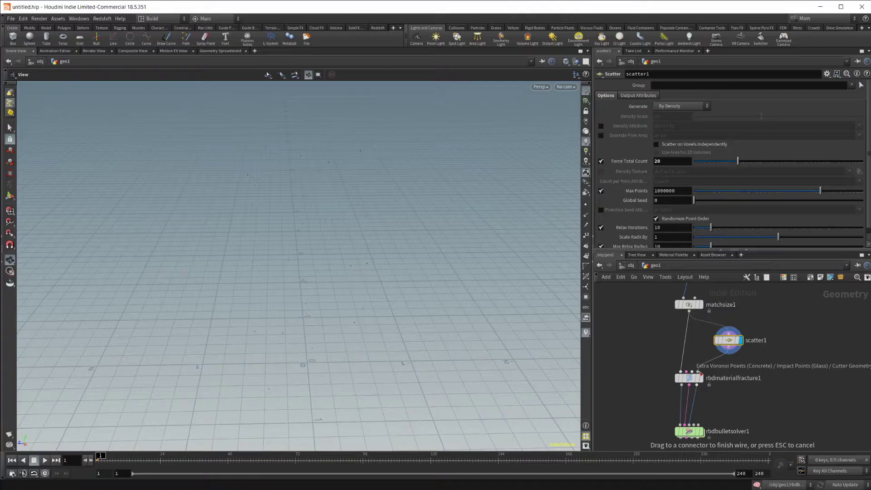
left_click(700, 373)
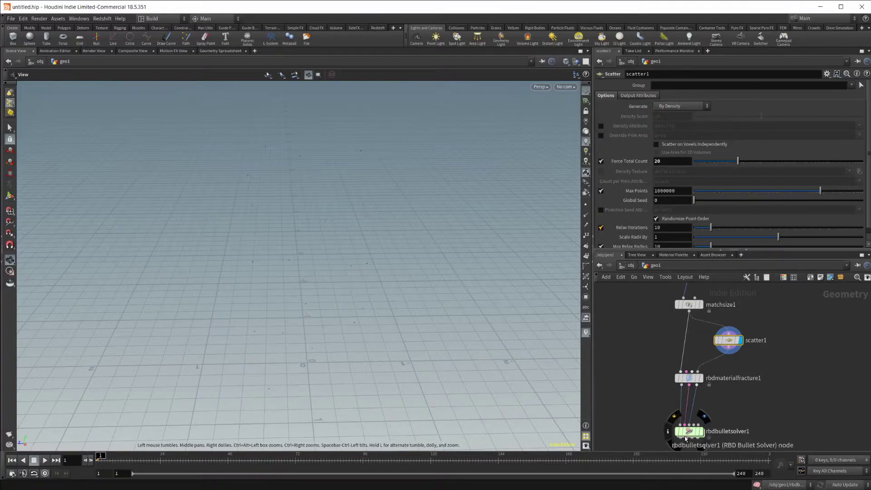
left_click(701, 431)
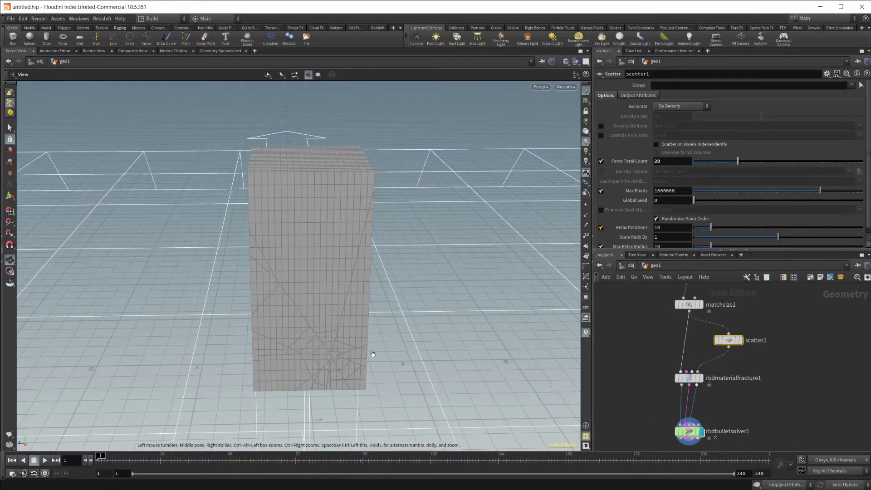
Enable Input Points on rbdmaterialfracture1 and inspect the resulting cracks on the box's front face.
mouse_move(356, 355)
left_mouse_down()
mouse_move(348, 338)
mouse_move(376, 293)
mouse_move(357, 347)
left_mouse_up()
left_click(687, 379)
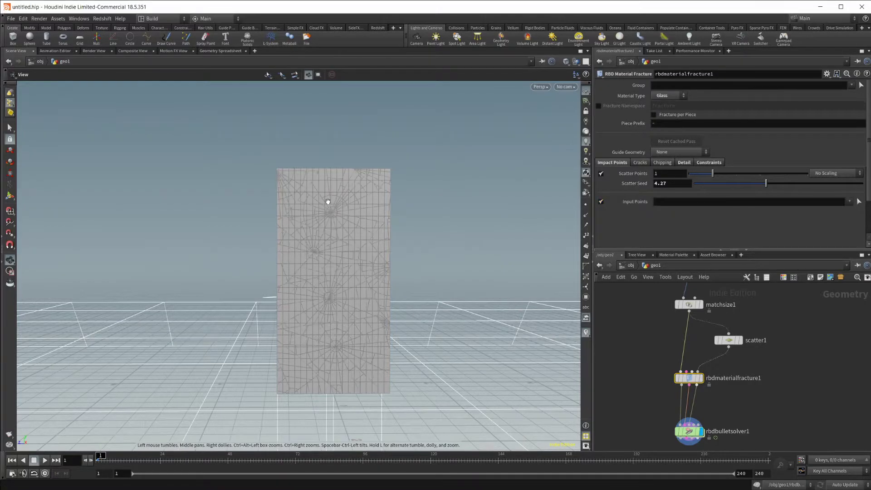
right_click_drag(334, 284, 407, 274)
left_click_drag(295, 159, 321, 187)
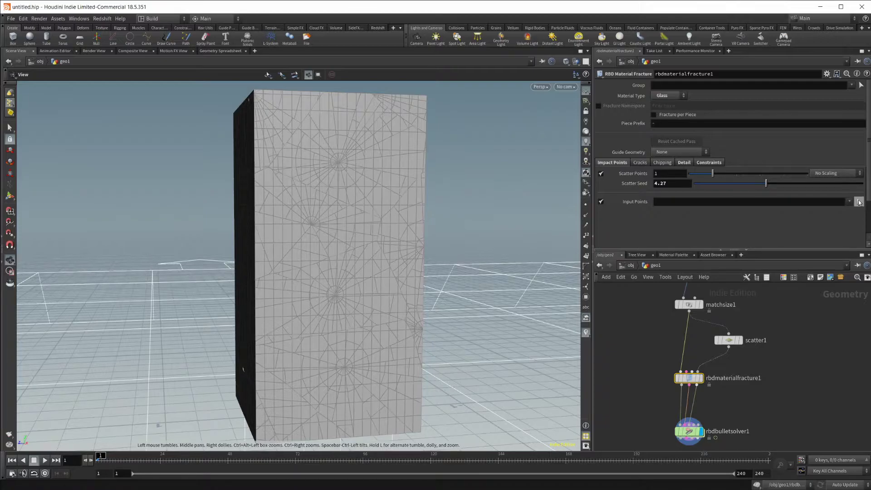
Pick scattered points 1 and 9 on the box as the fracture's Input Points.
left_click(859, 202)
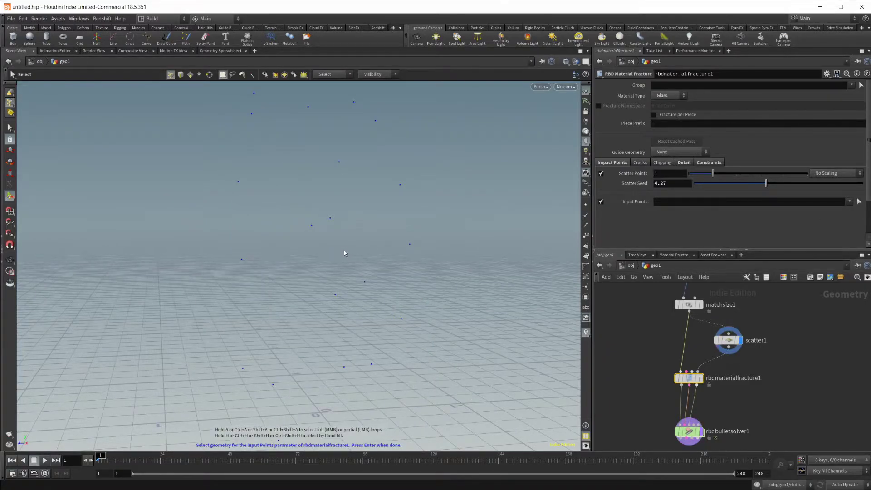
left_click_drag(344, 250, 315, 252, "alt")
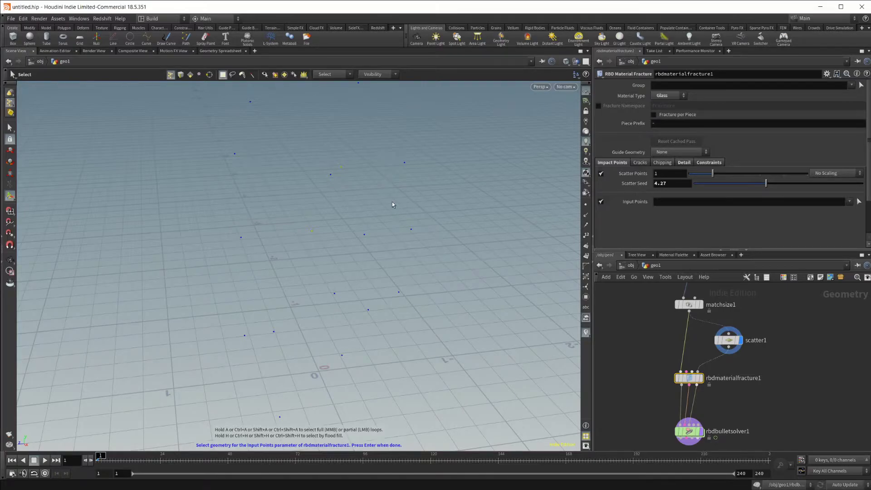
key("Return")
left_click_drag(404, 208, 339, 163)
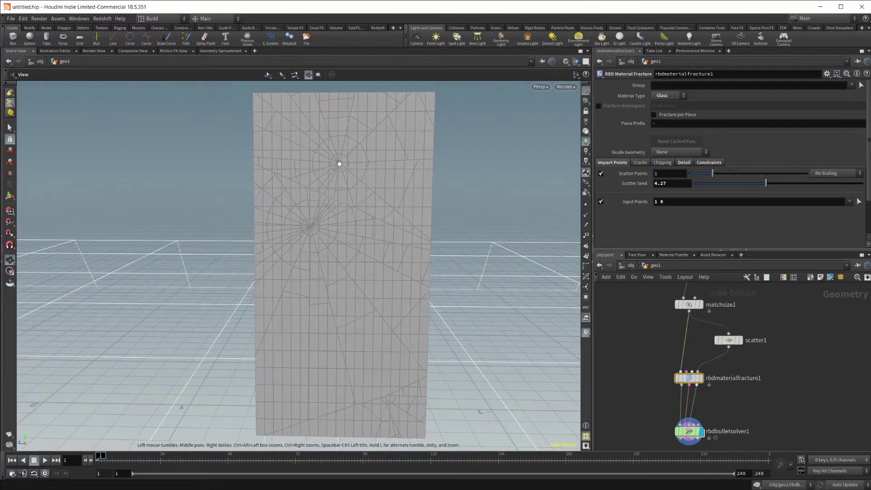
left_click_drag(314, 243, 333, 157)
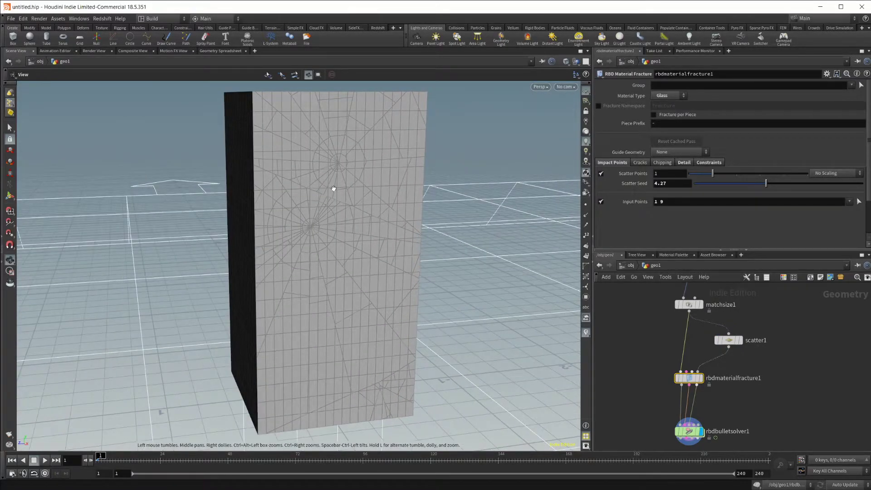
Try a global seed of 4.76 on scatter1, and reset it to its default.
left_click(728, 340)
left_click_drag(705, 200, 767, 200)
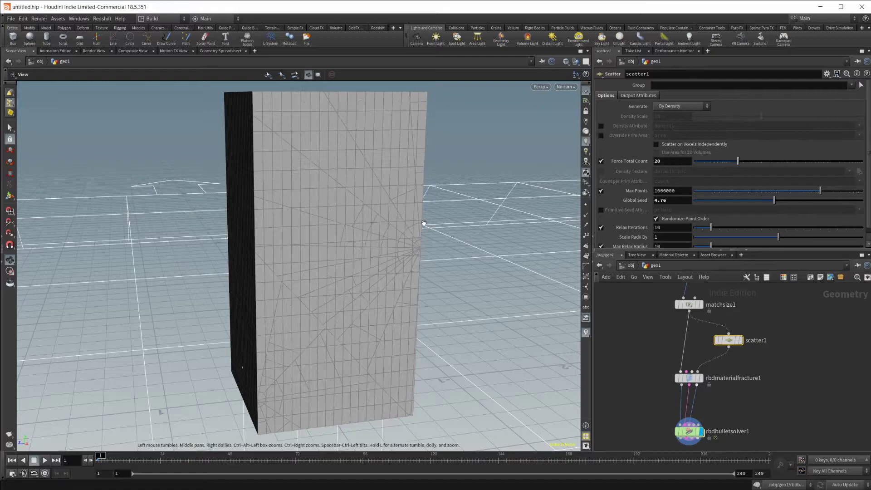
middle_click(636, 201, "ctrl")
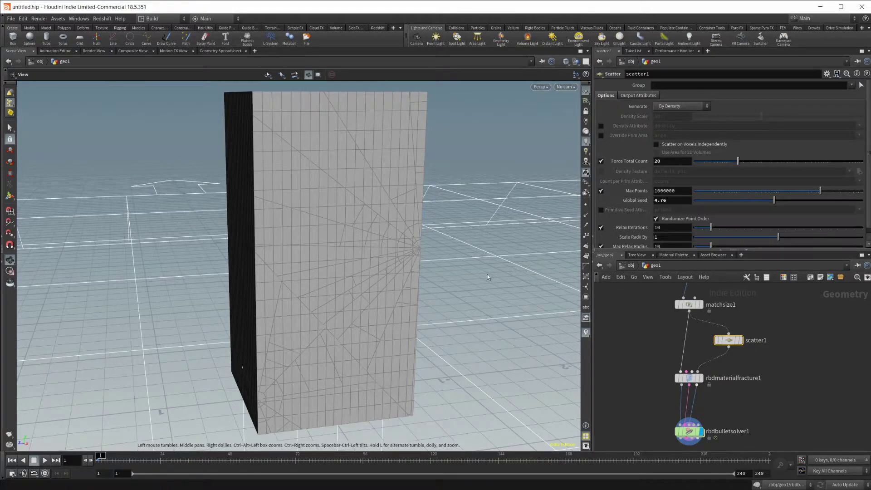
Inspect the two chosen impact locations and clear the Input Points selection on rbdmaterialfracture1.
left_click(690, 378)
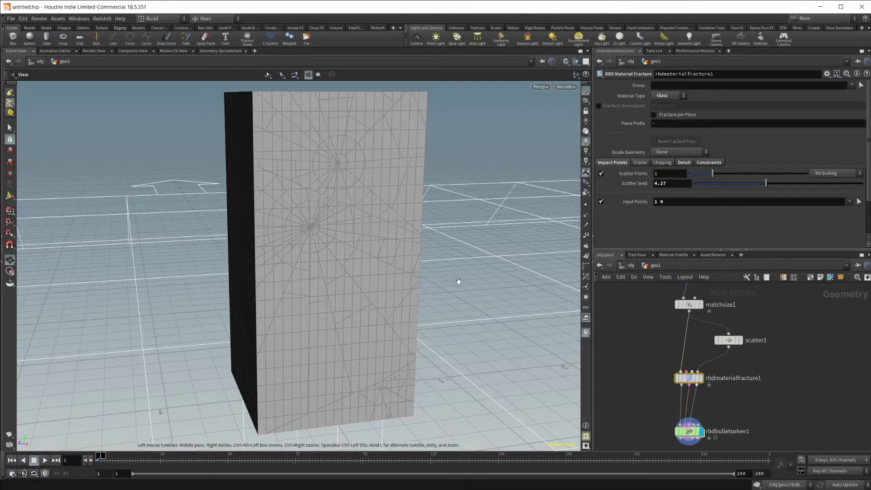
left_click_drag(429, 287, 390, 311)
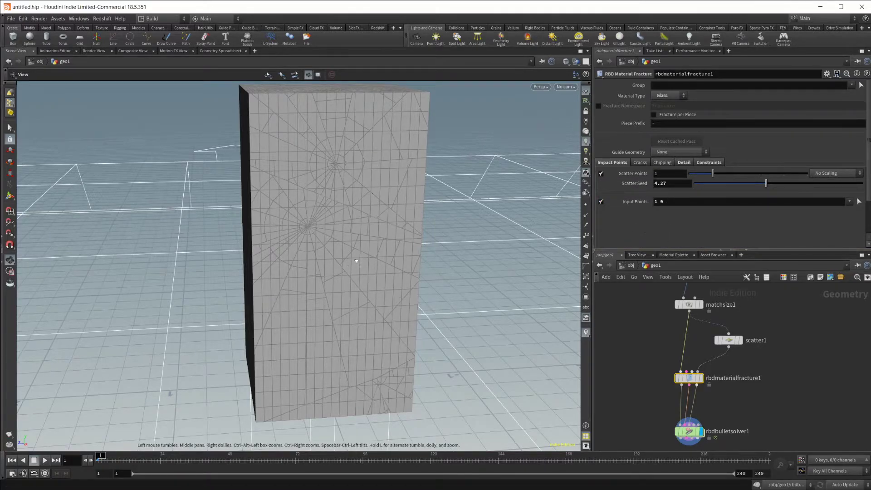
left_click_drag(356, 261, 336, 206)
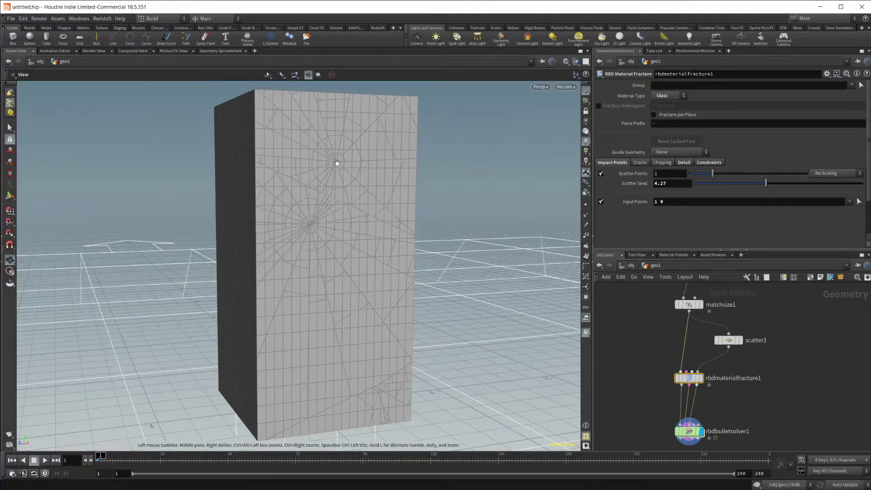
left_click_drag(680, 201, 593, 200)
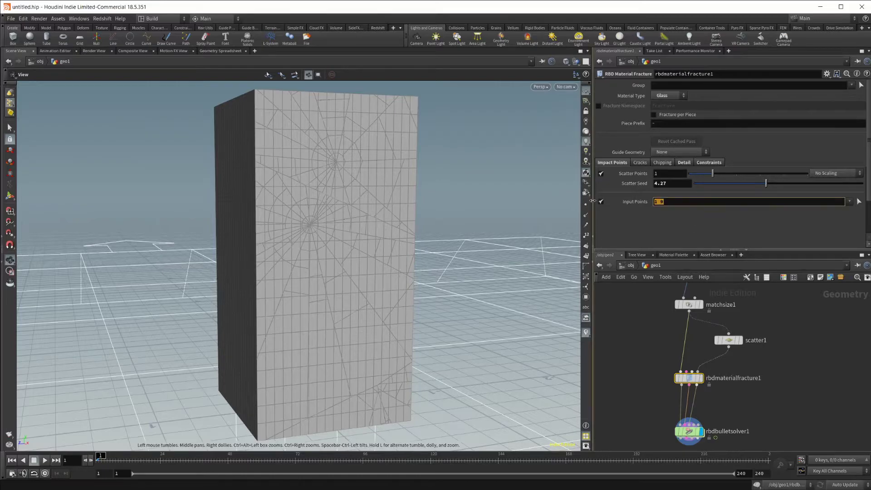
key("BackSpace")
key("Return")
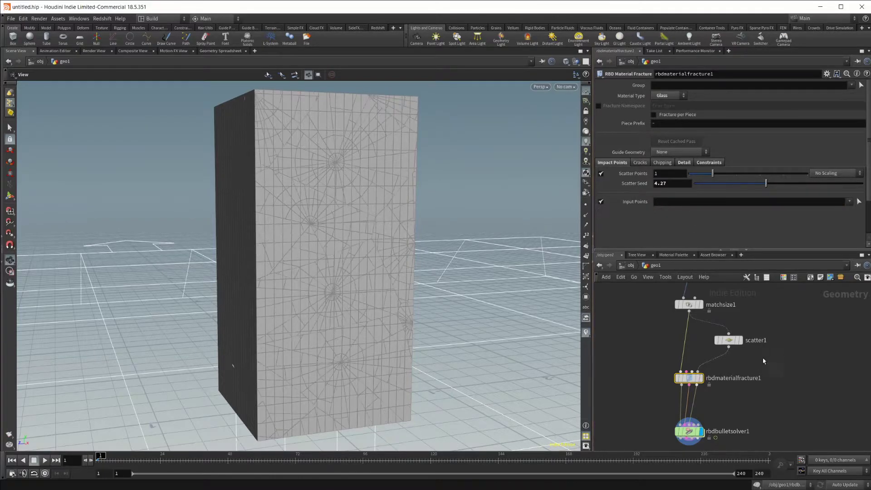
Cut the wire from matchsize1 to scatter1 and delete the scatter1 node.
key("y")
left_click_drag(700, 339, 739, 312)
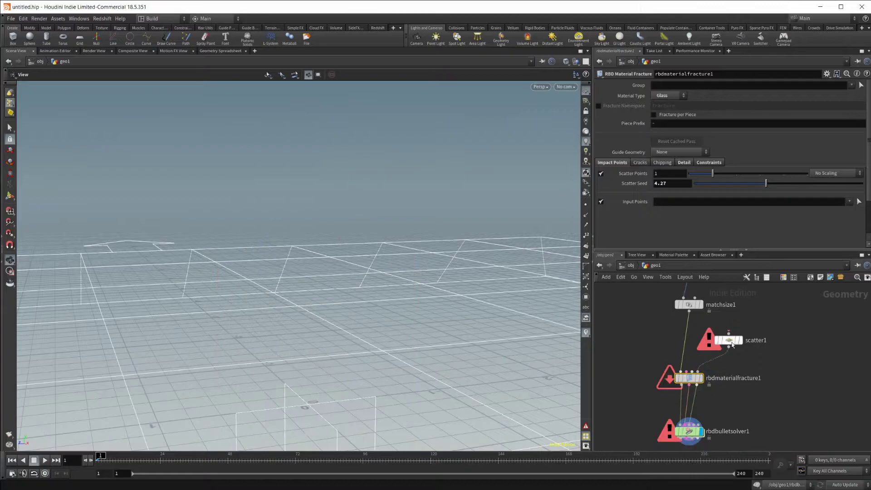
left_click(728, 342)
key("Delete")
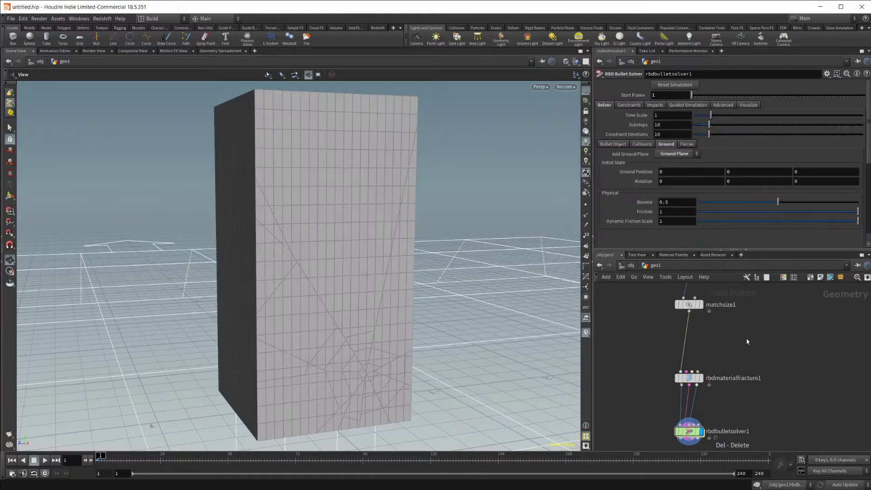
Add an Add node beside the matchsize1 branch and display its output.
key("Tab")
type("add")
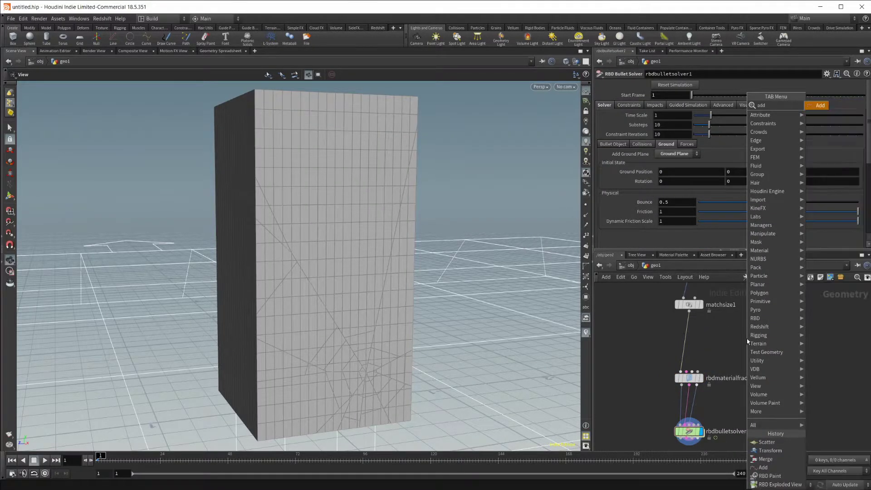
key("Return")
left_click(746, 338)
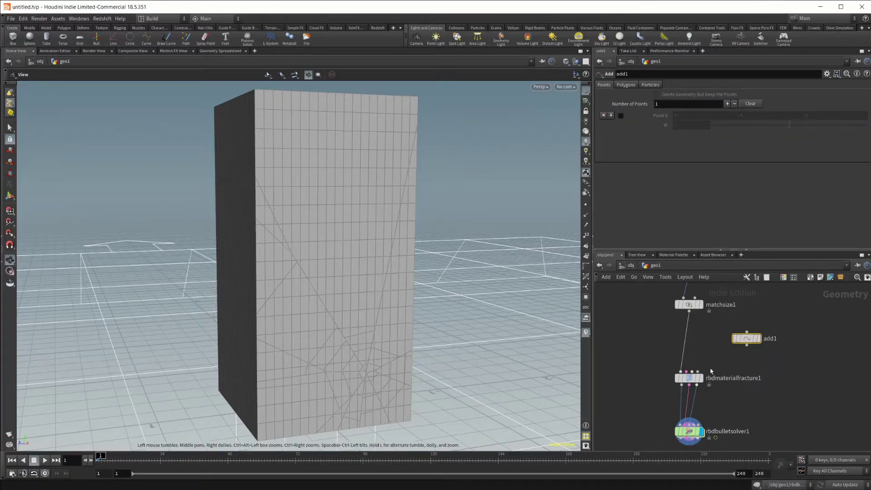
left_click(759, 338)
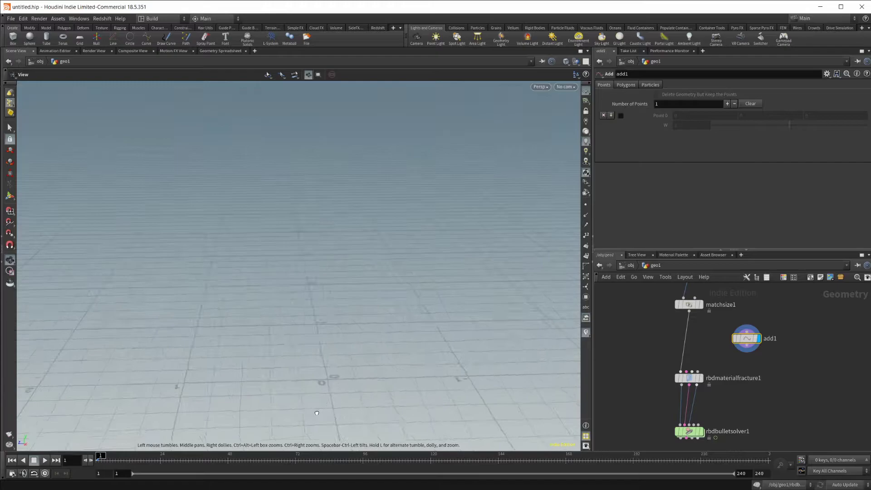
left_click_drag(317, 413, 349, 347)
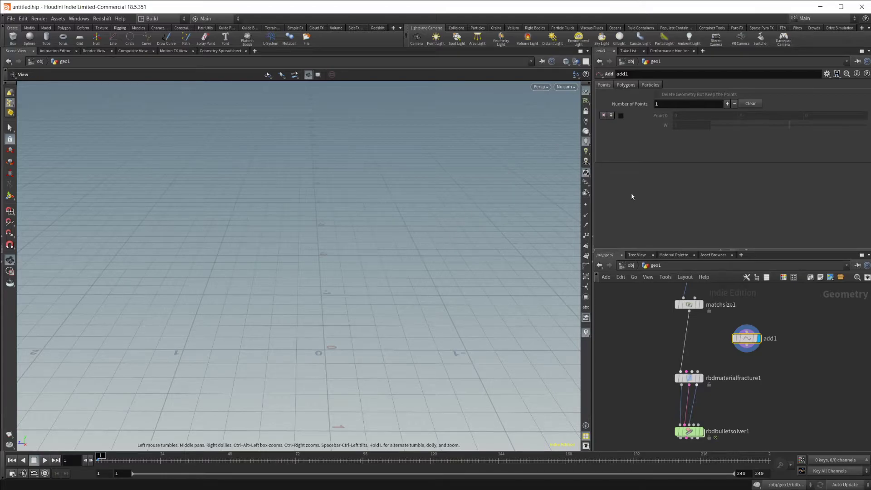
Enable Point 0 on add1 at the origin (0, 0, 0).
left_click(620, 115)
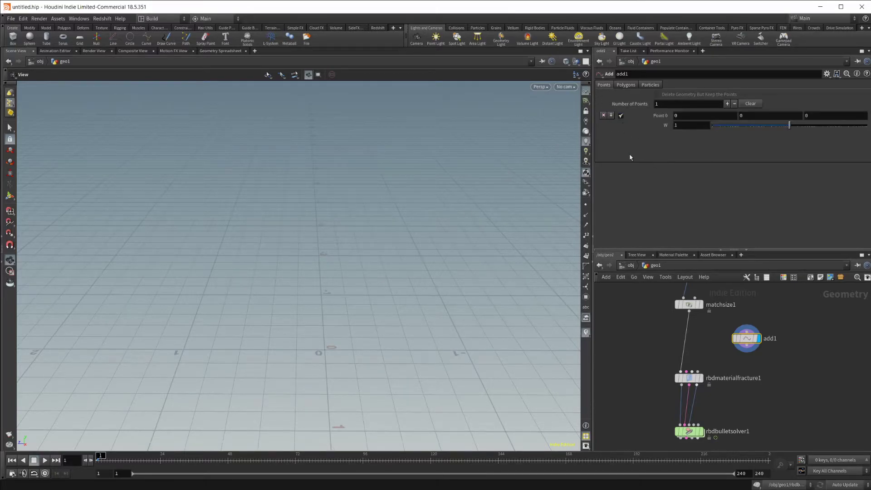
left_click(621, 115)
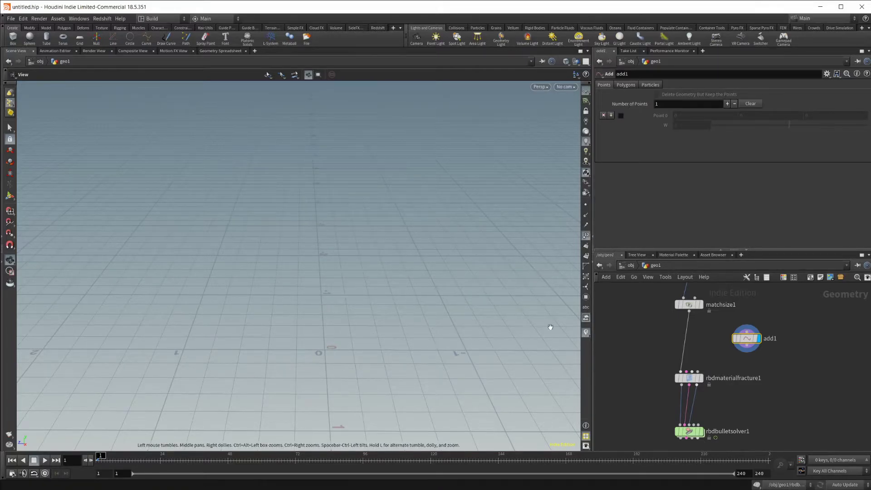
left_click(621, 116)
left_click_drag(326, 369, 329, 355)
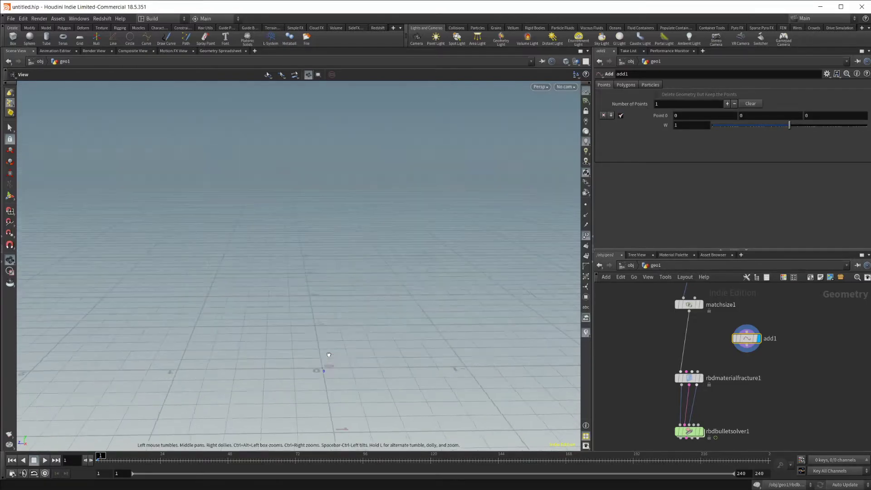
right_click_drag(329, 355, 447, 310)
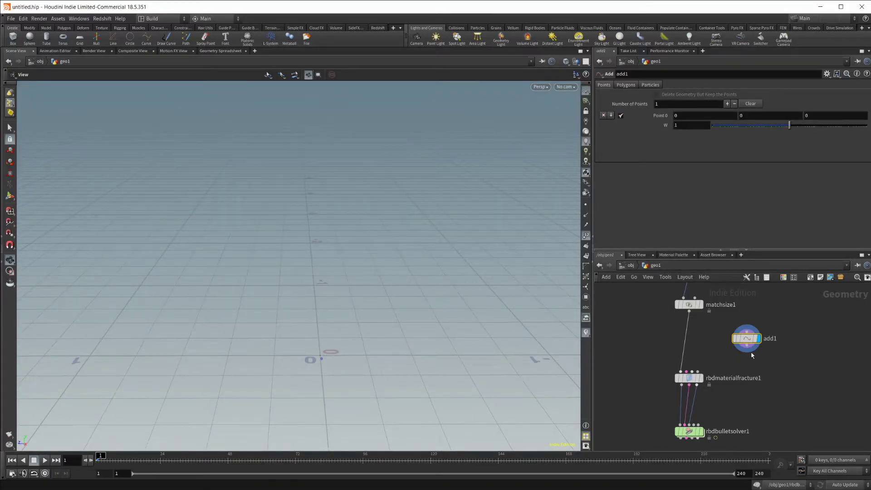
Append a Transform node below add1 and display it.
mouse_move(751, 339)
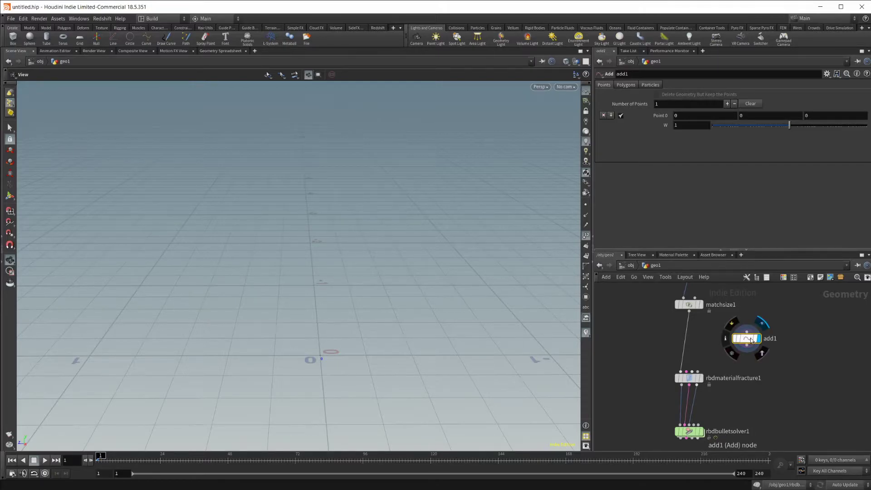
key("Tab")
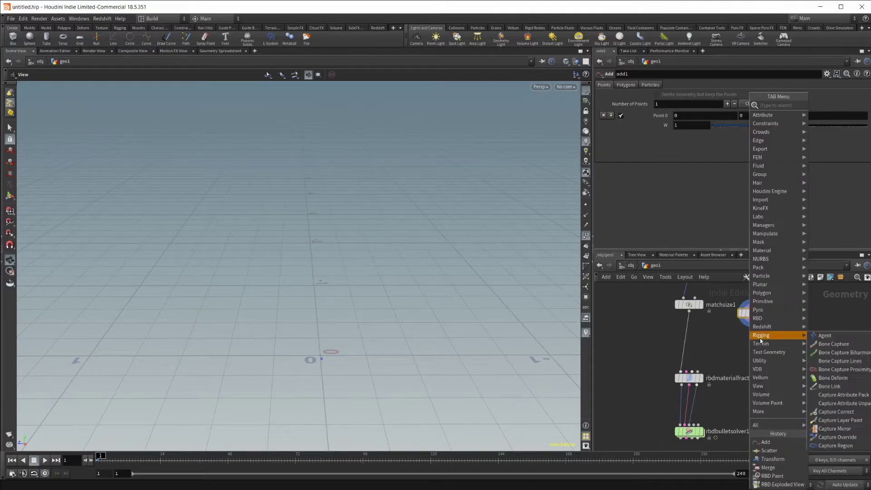
type("trans")
key("Return")
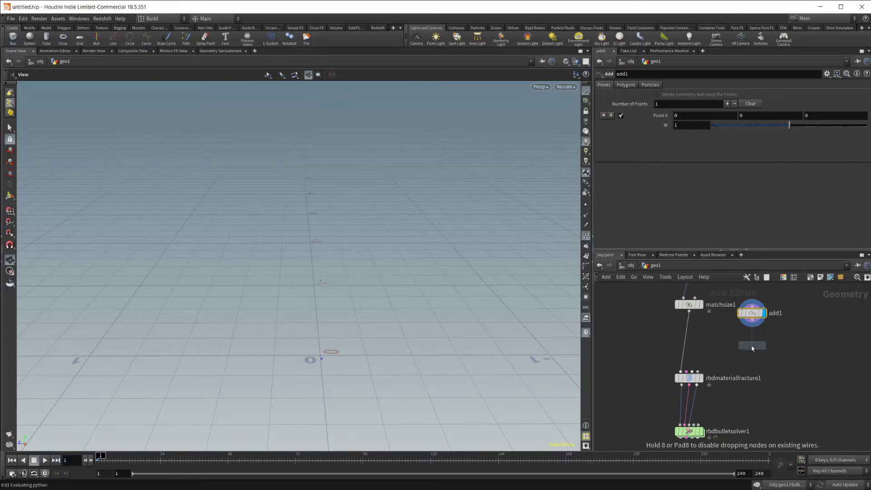
left_click(752, 345)
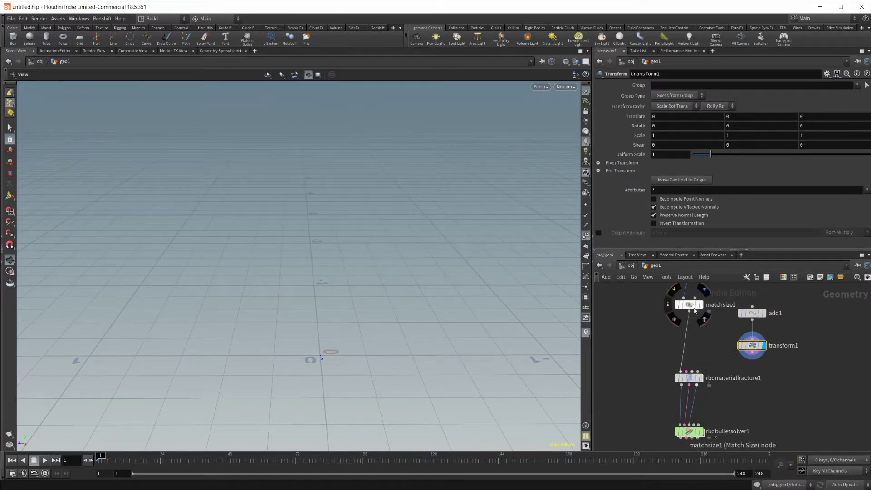
Template matchsize1 so the box shows as a wireframe reference around the point.
left_click(699, 305)
right_click_drag(386, 318, 257, 389)
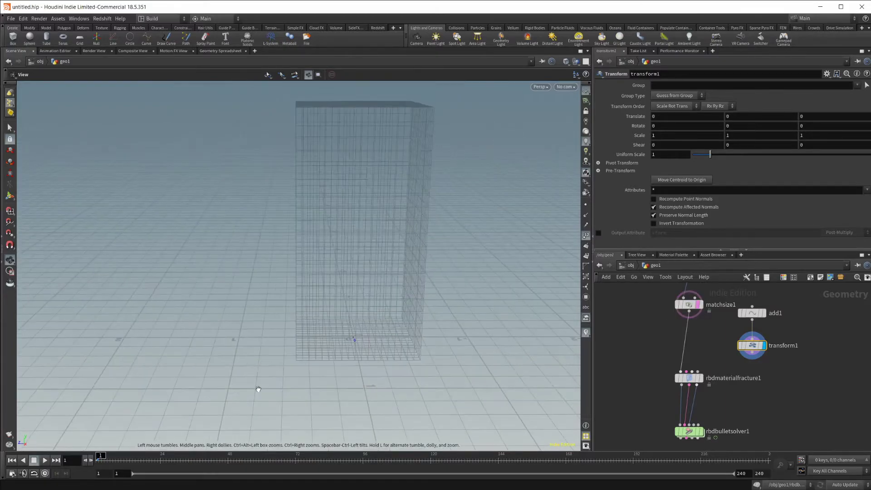
left_click_drag(256, 389, 356, 354)
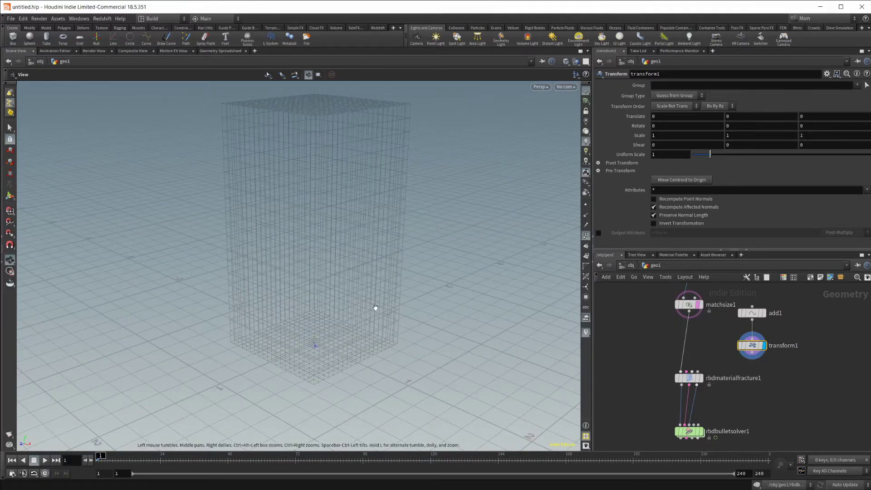
middle_click_drag(373, 305, 340, 318)
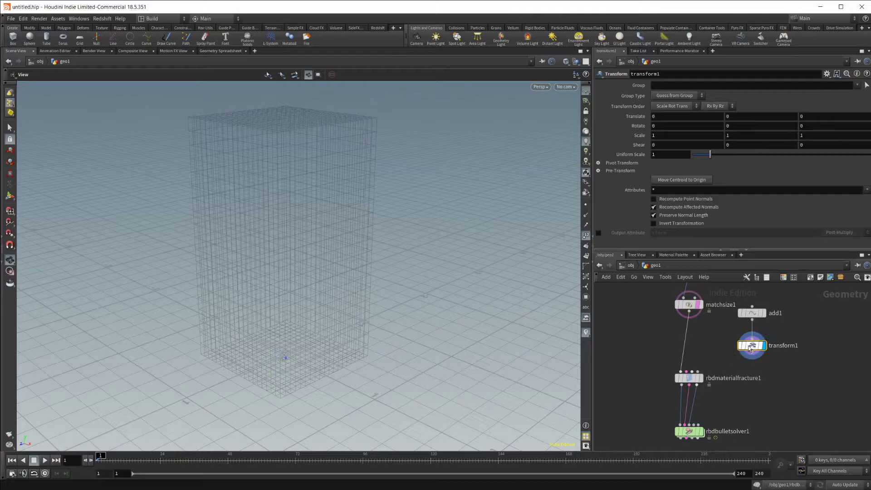
Move the point with transform1 onto the box's side face, at about 0.49, 1.33, -0.14.
key("Return")
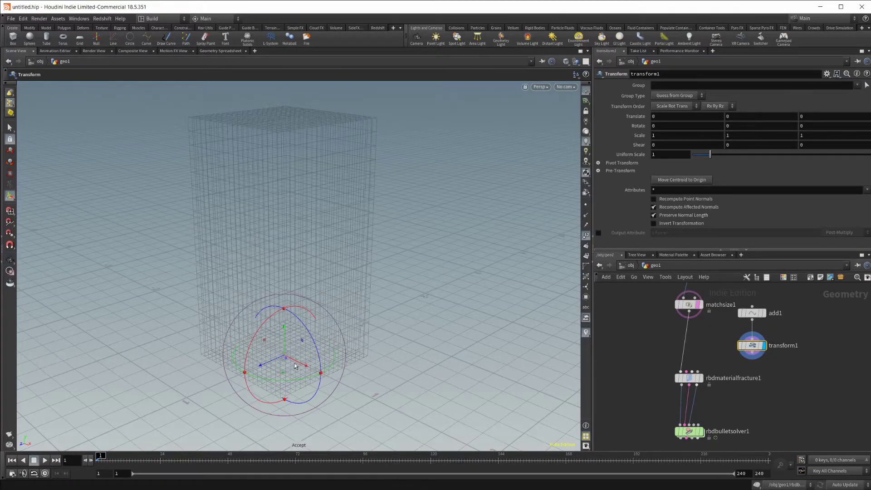
left_click_drag(305, 367, 352, 195)
left_click_drag(344, 255, 241, 282, "alt")
key("Return")
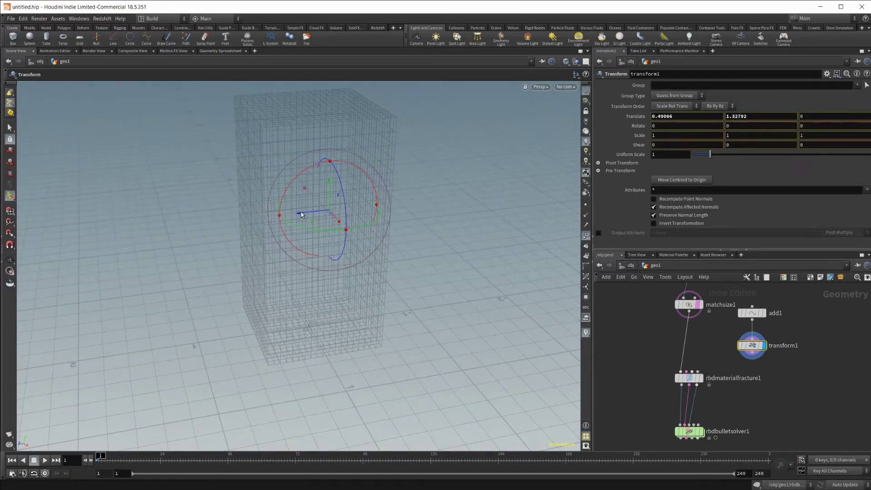
left_click_drag(301, 210, 407, 254)
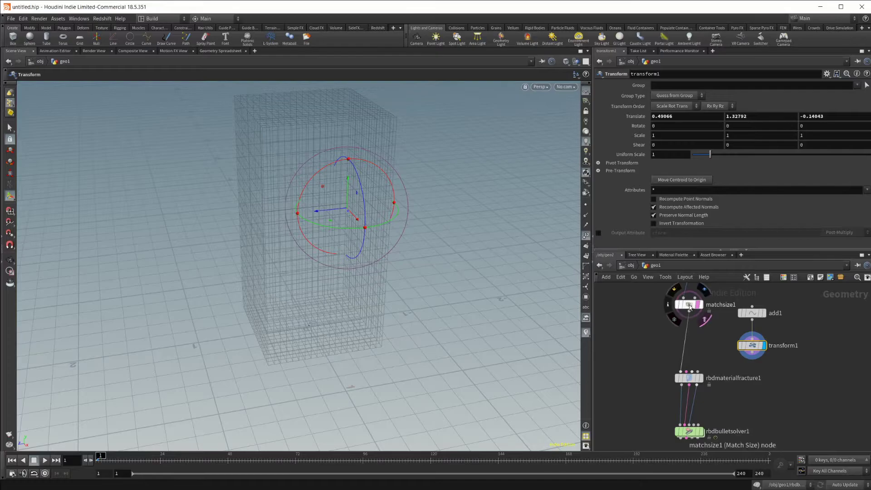
Turn off matchsize1's template, display rbdbulletsolver1, and hide the point numbers.
left_click(700, 305)
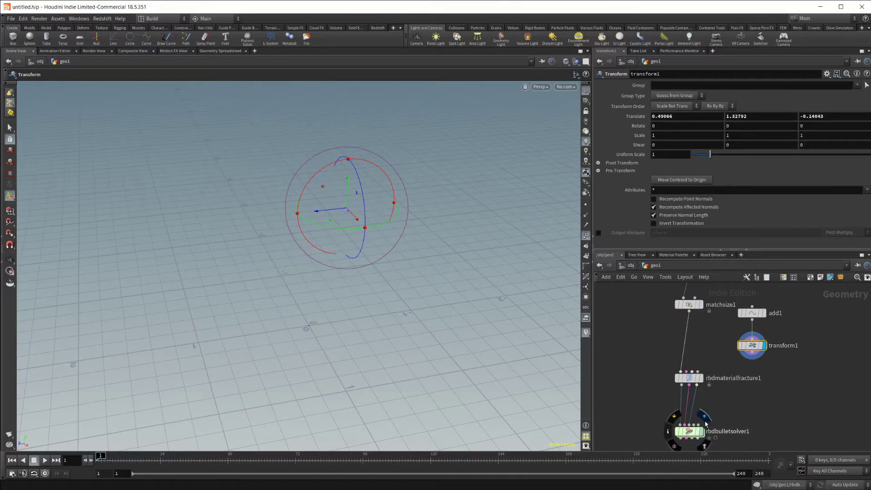
left_click(704, 415)
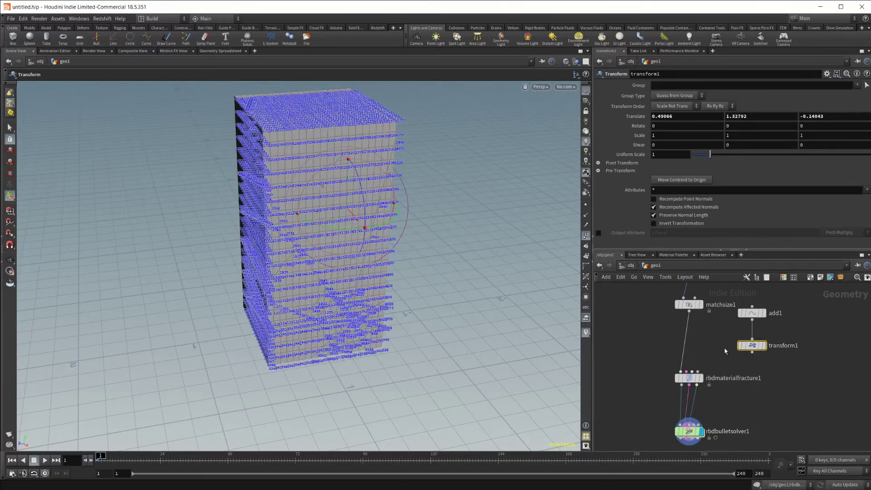
left_click(587, 236)
Wire transform1 into the fourth input of rbdmaterialfracture1 and examine the cracks around the custom impact point.
left_click_drag(752, 352, 697, 372)
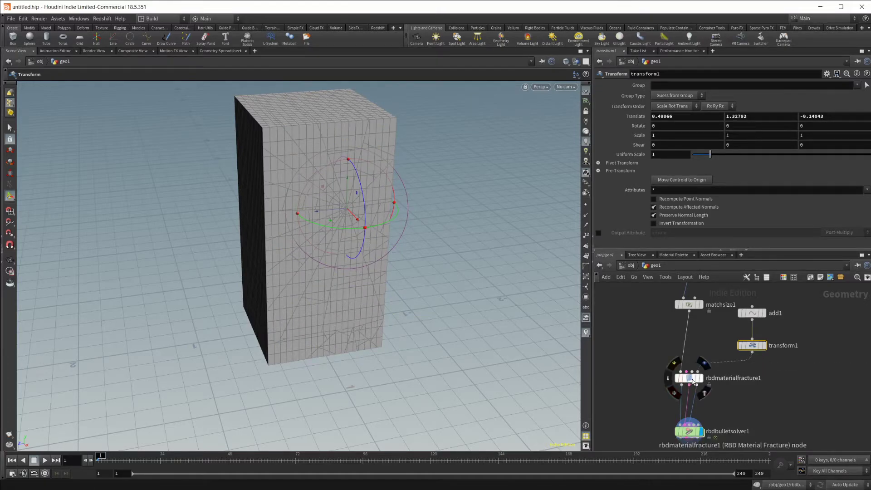
left_click(690, 379)
left_click_drag(317, 243, 364, 258, "alt")
right_click_drag(364, 258, 367, 231, "alt")
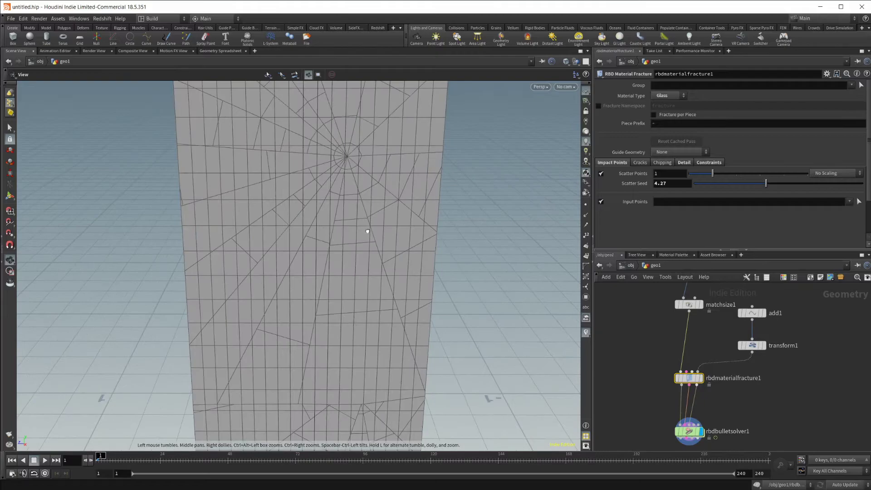
left_click_drag(367, 231, 385, 214, "alt")
middle_click_drag(385, 215, 359, 325, "alt")
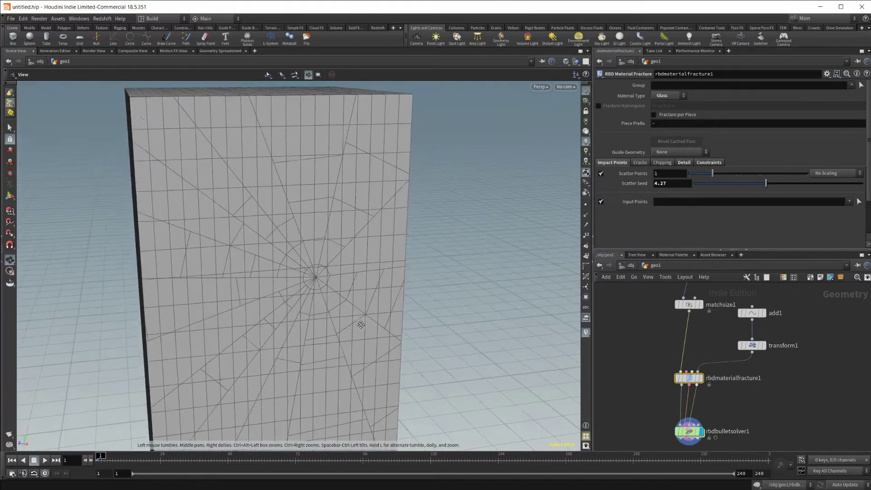
Move the impact point on transform1 across the face to about Y 1.588 and Z 0.265.
left_click(754, 348)
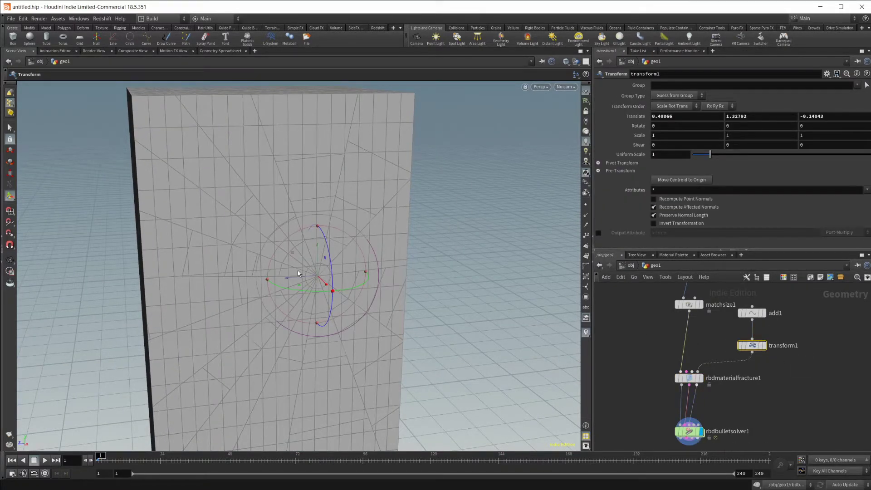
left_click_drag(290, 278, 179, 292)
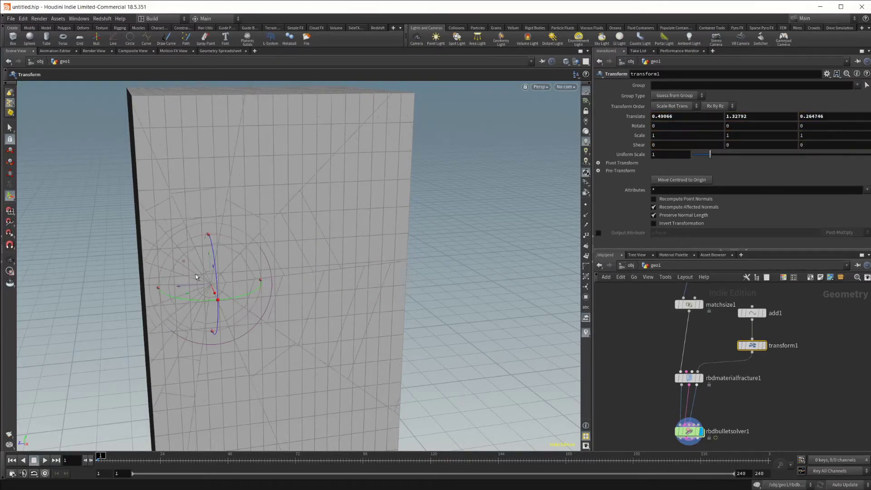
left_click_drag(209, 255, 211, 193)
right_click_drag(274, 319, 283, 325, "alt")
left_click_drag(284, 325, 344, 346)
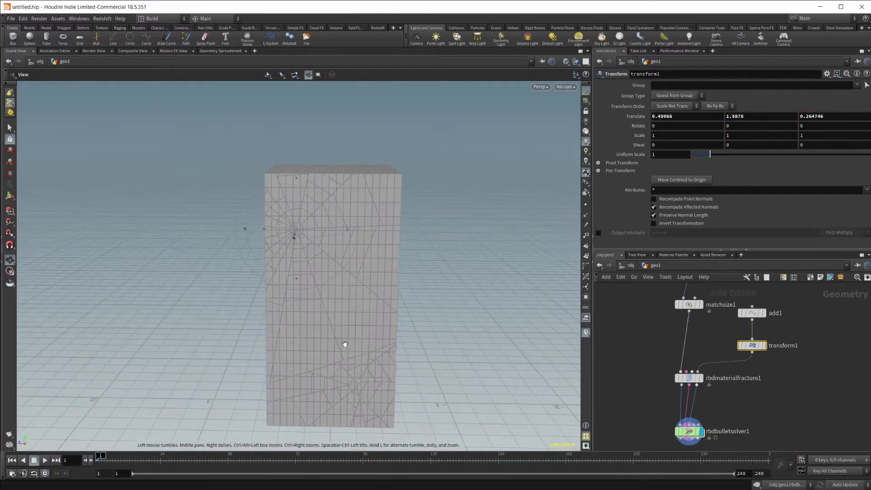
key("Return")
Duplicate transform1 beside the original, with the copy also fed by add1.
middle_click_drag(805, 357, 754, 362)
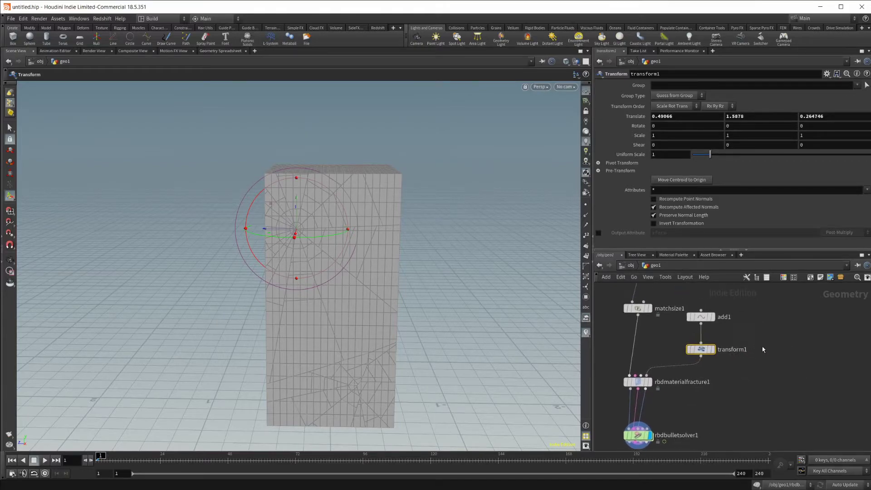
key("ctrl+c")
key("ctrl+v")
Add a Merge node combining transform1 and transform2, and wire it into the fourth input of rbdmaterialfracture1.
key("Tab")
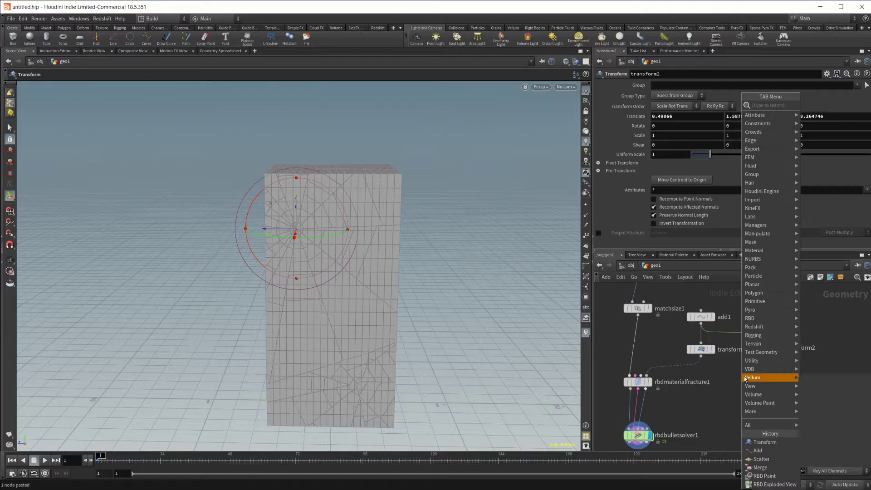
type("merge")
key("Return")
left_click(745, 379)
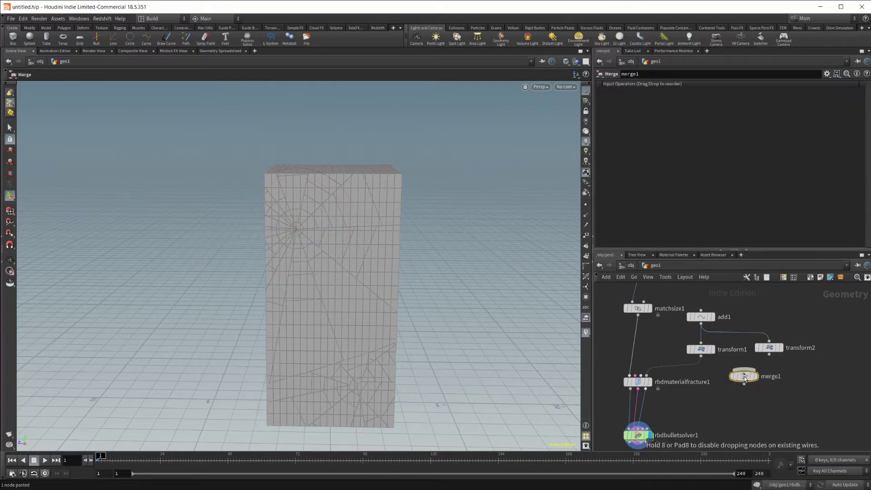
left_click_drag(702, 358, 772, 356)
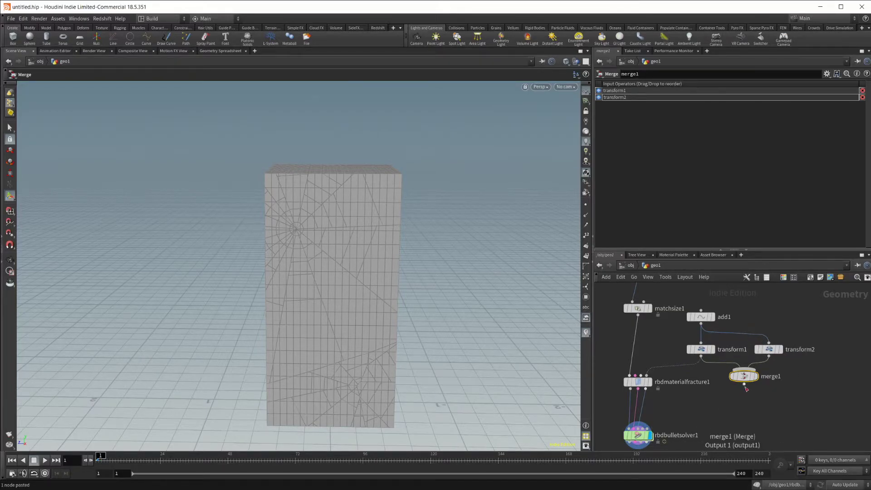
left_click_drag(744, 385, 645, 376)
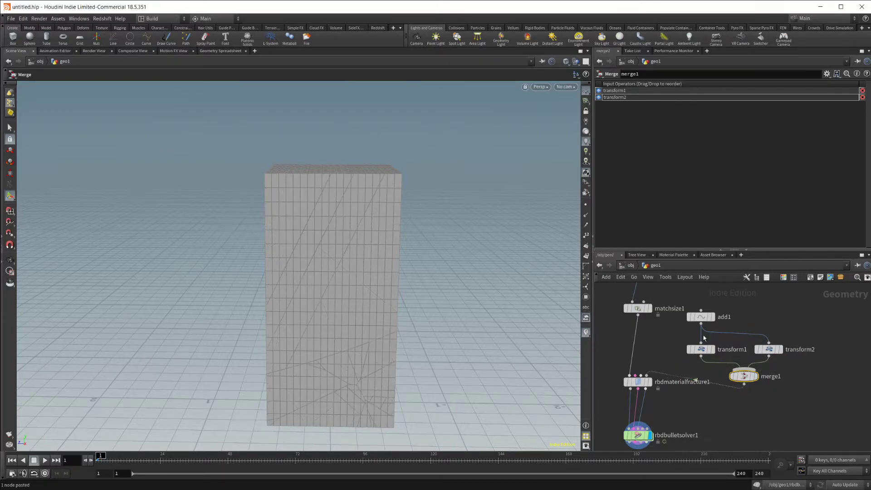
Move the transform2 impact point to the opposite lower corner of the face, at about Y 0.479 and Z -0.397.
left_click(770, 350)
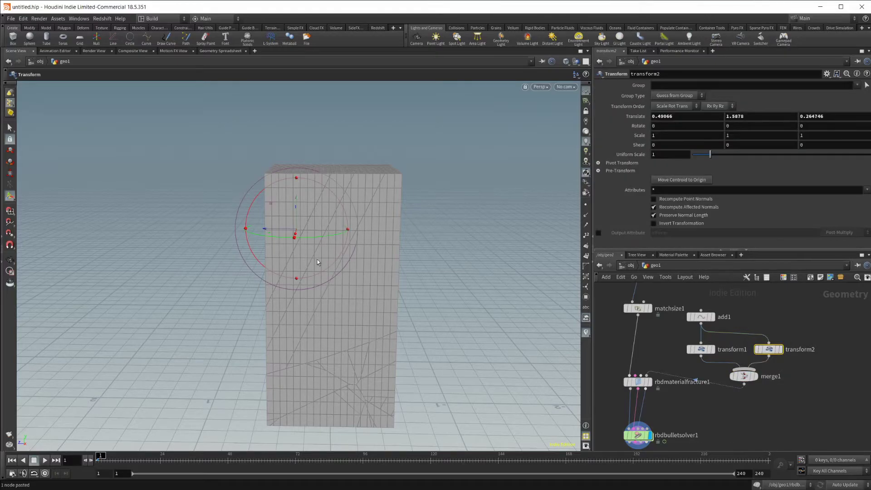
left_click_drag(272, 230, 320, 372)
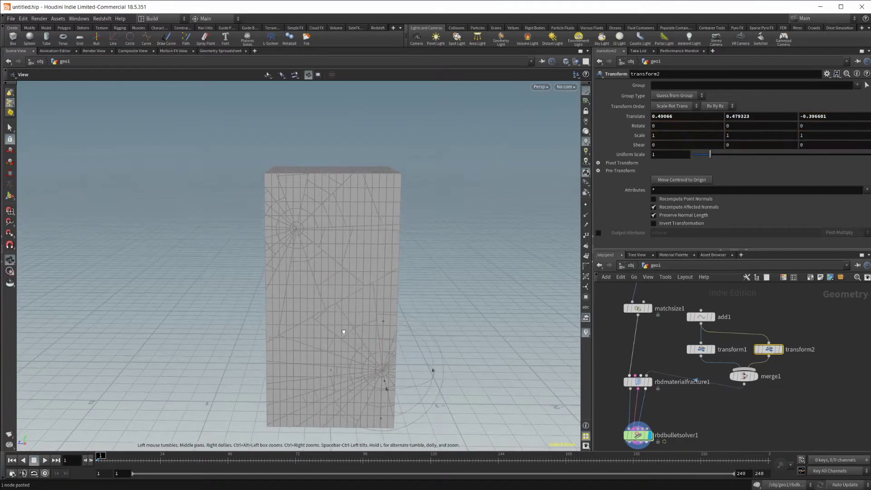
left_click_drag(344, 330, 312, 281, "alt")
key("Return")
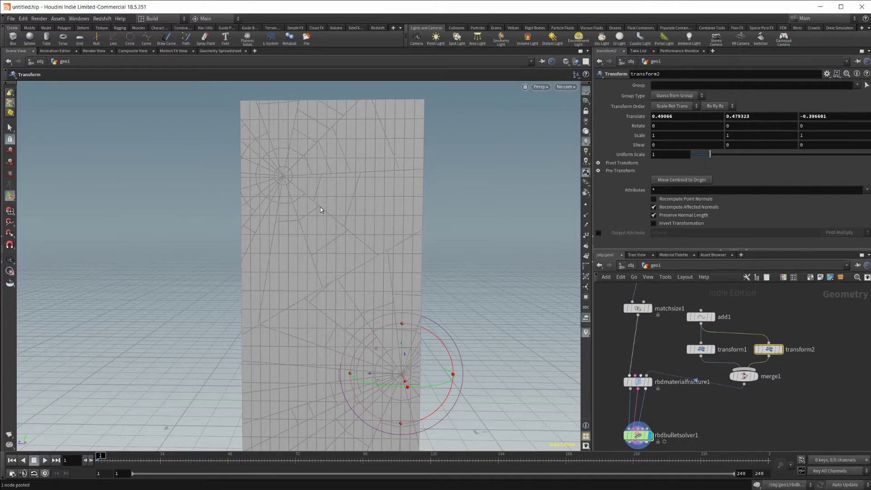
right_click_drag(397, 255, 331, 325, "alt")
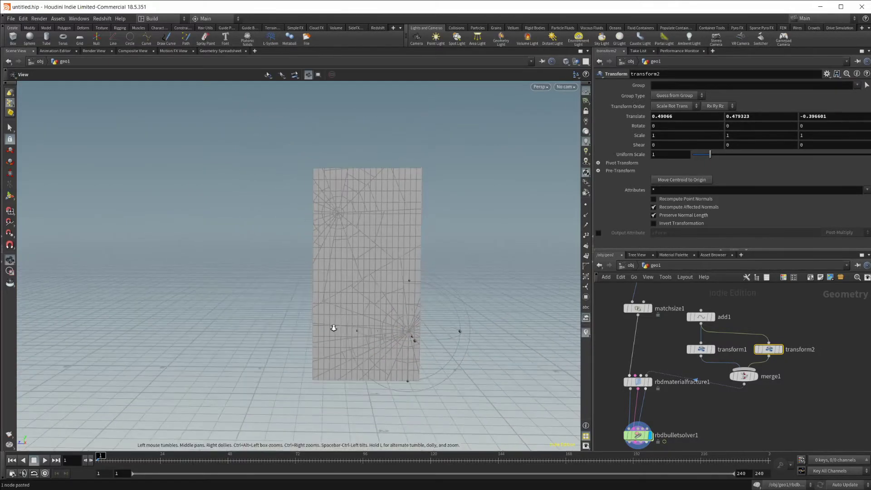
Set the material type of rbdmaterialfracture1 to Concrete.
left_click_drag(341, 293, 384, 309, "alt")
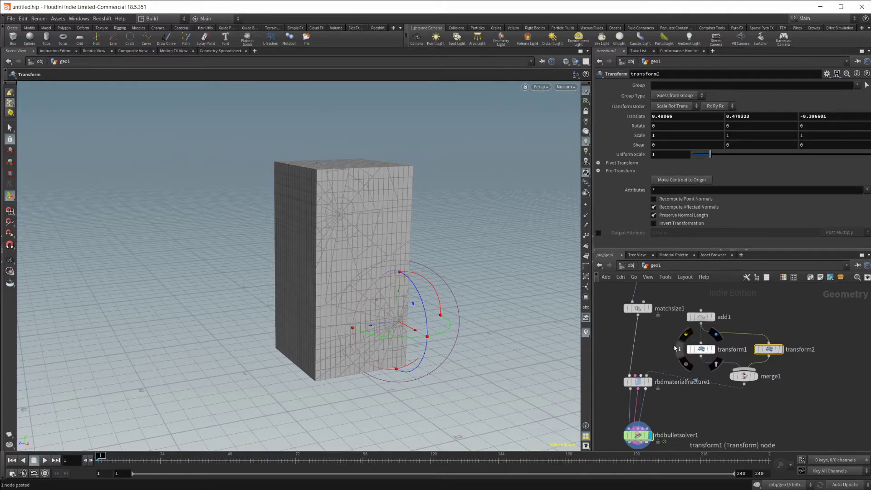
scroll(664, 348, "down", 2)
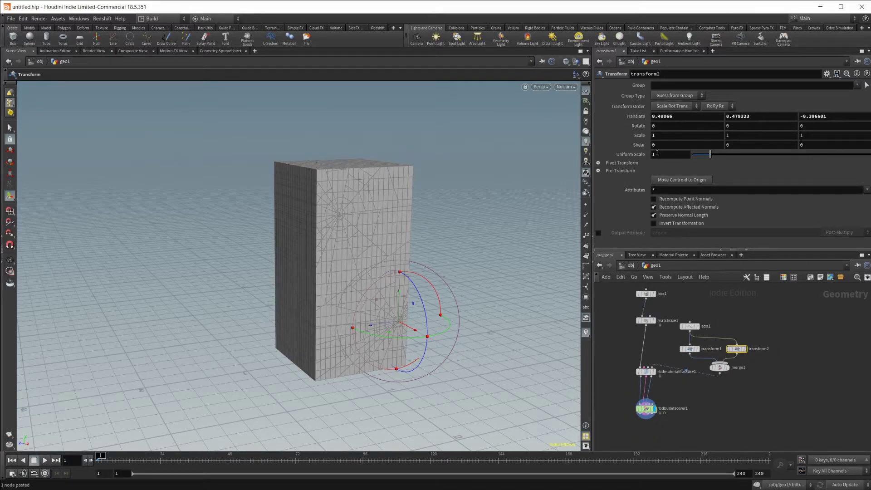
left_click(648, 372)
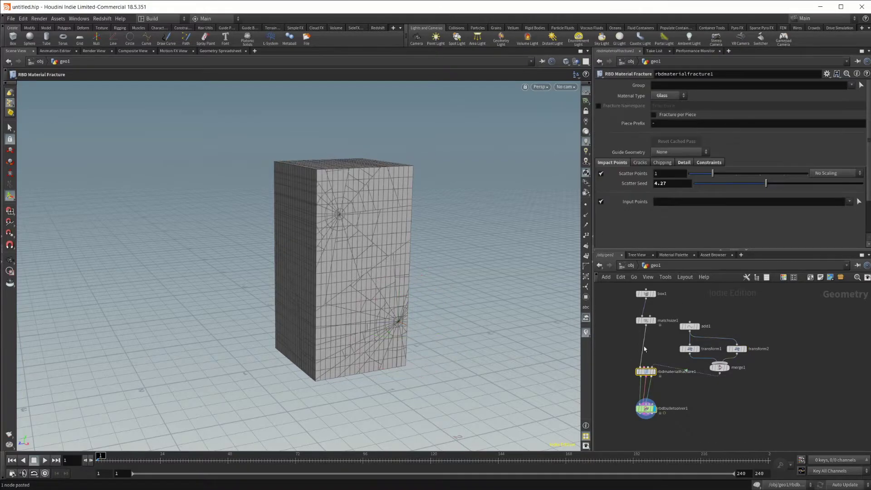
left_click(668, 96)
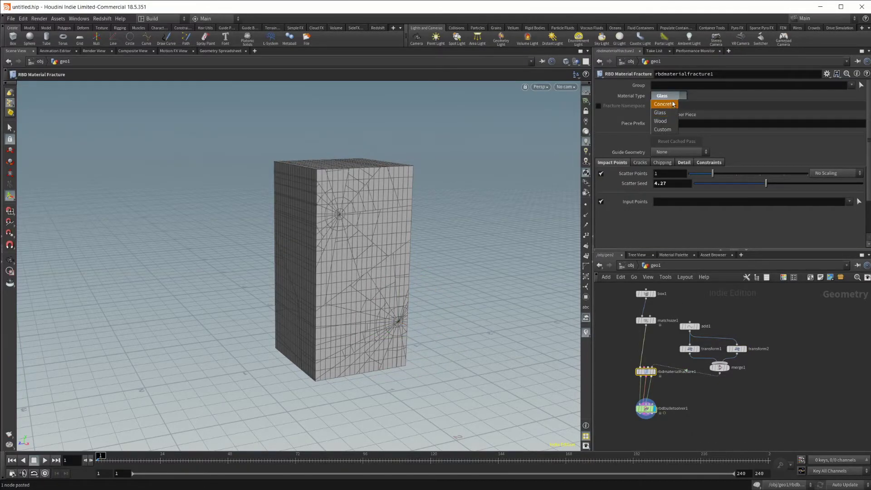
left_click(673, 104)
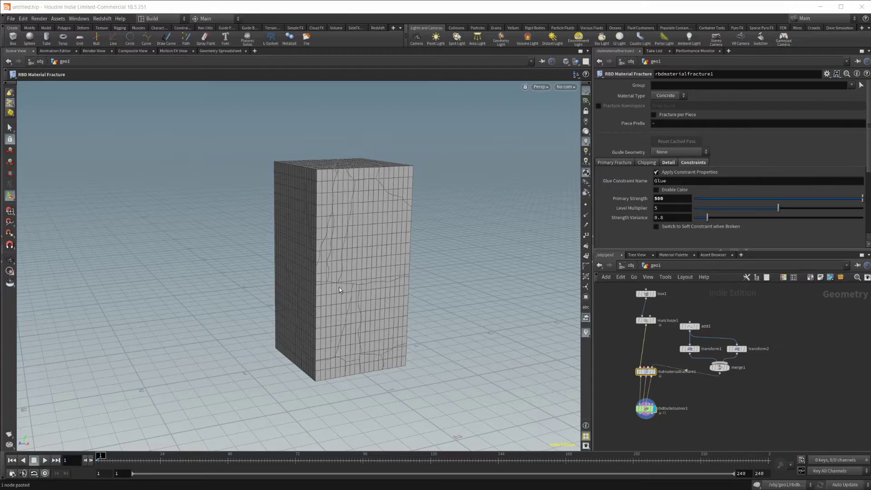
left_click_drag(370, 268, 394, 340, "alt")
left_click_drag(366, 311, 327, 240)
key("Return")
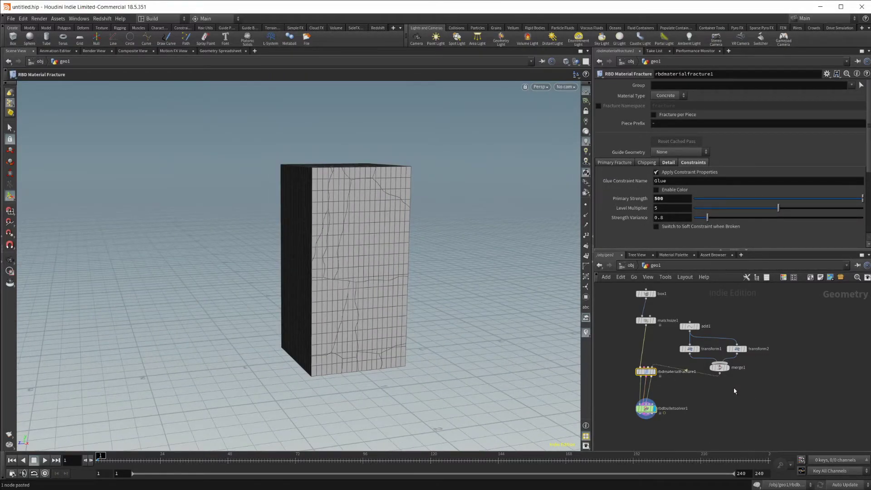
Delete the add1, transform1, transform2 and merge1 nodes that fed the custom impact points.
scroll(419, 365, "up", 3)
left_click_drag(755, 391, 681, 325)
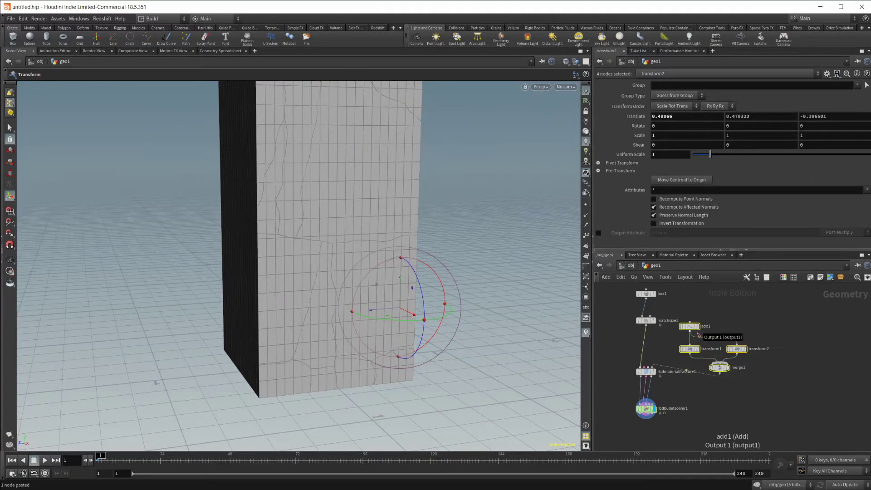
key("Delete")
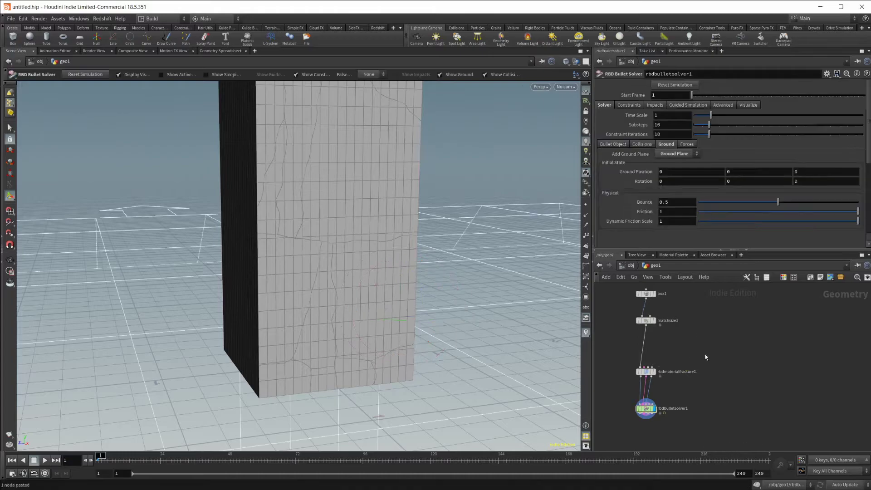
Add an RBD Paint node between matchsize1 and rbdmaterialfracture1, feed it from matchsize1 and display its result.
right_click_drag(357, 231, 250, 278, "alt")
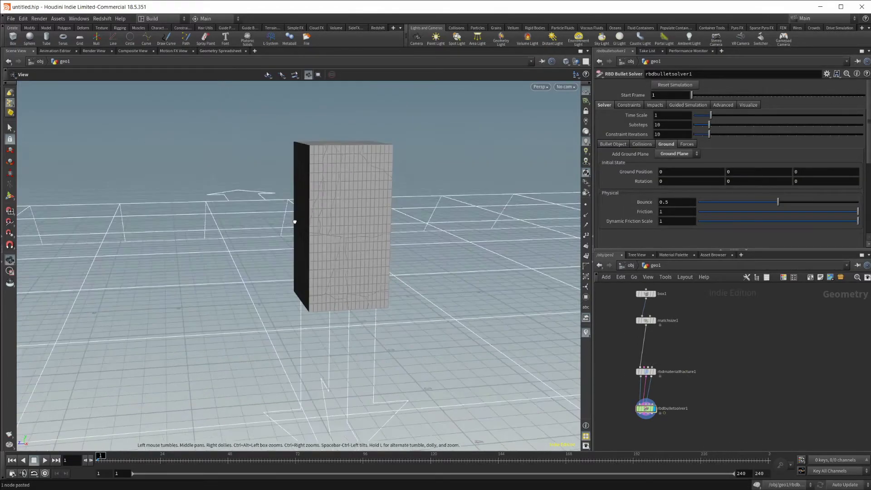
left_click_drag(295, 222, 335, 219, "alt")
key("Return")
key("Tab")
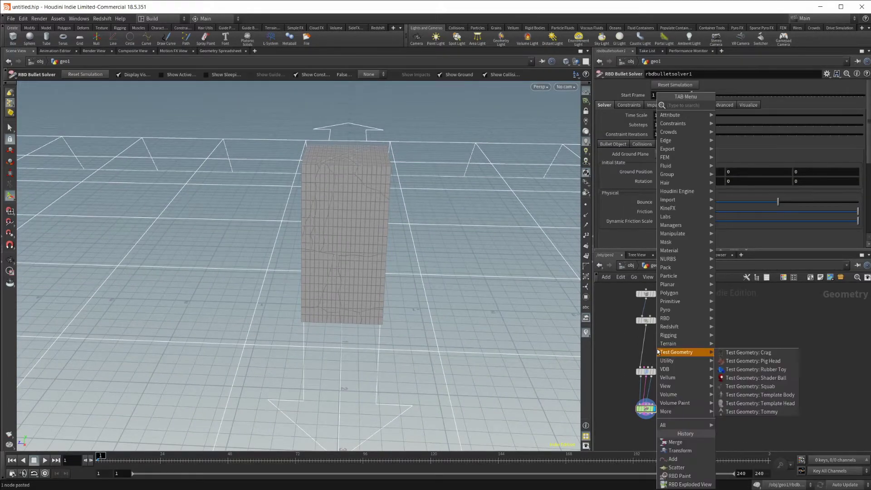
type("rbd pa")
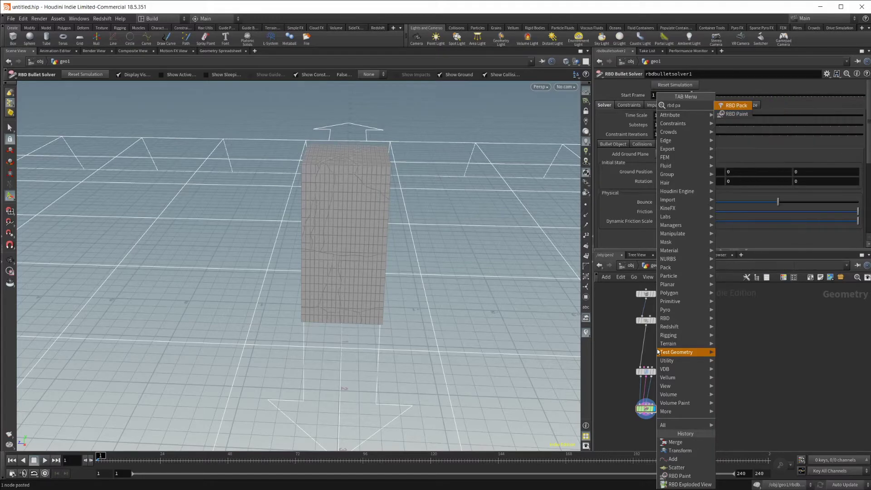
key("Return")
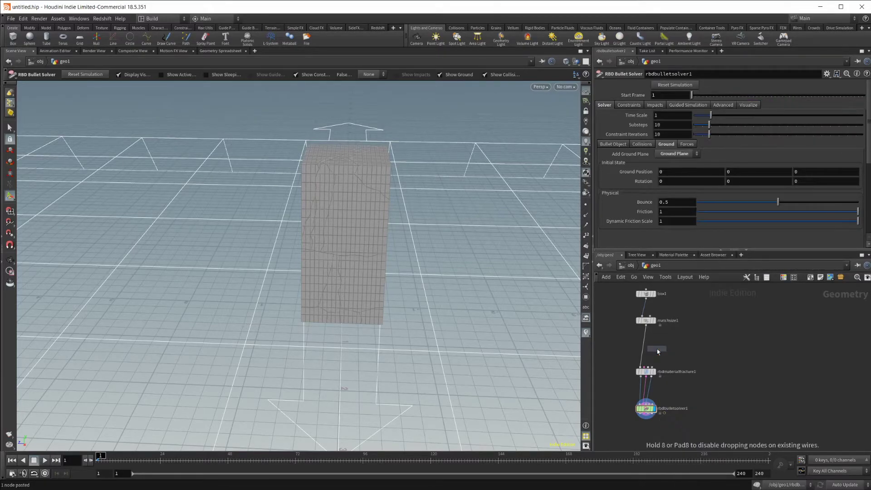
left_click(657, 349)
scroll(657, 338, "up", 2)
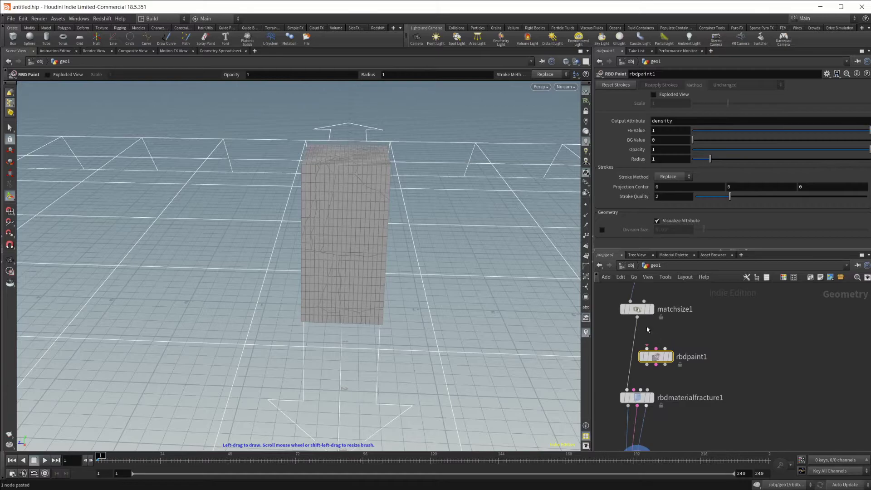
left_click_drag(637, 319, 665, 357)
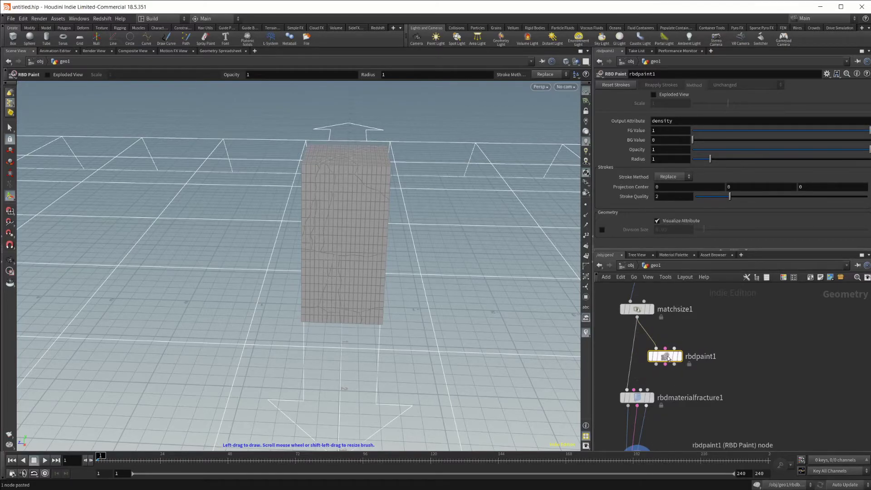
left_click(683, 340)
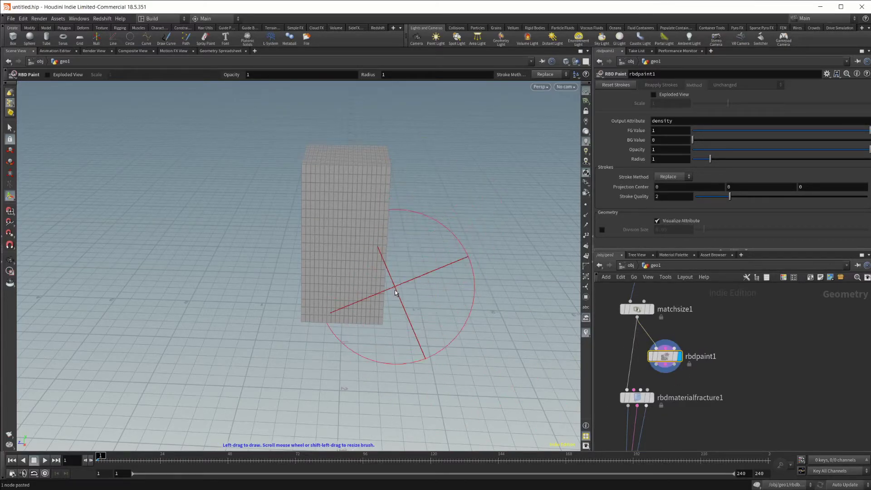
Reduce the RBD Paint brush radius to about 0.112 for painting on the box face.
key("Escape")
left_click_drag(396, 287, 339, 245, "alt")
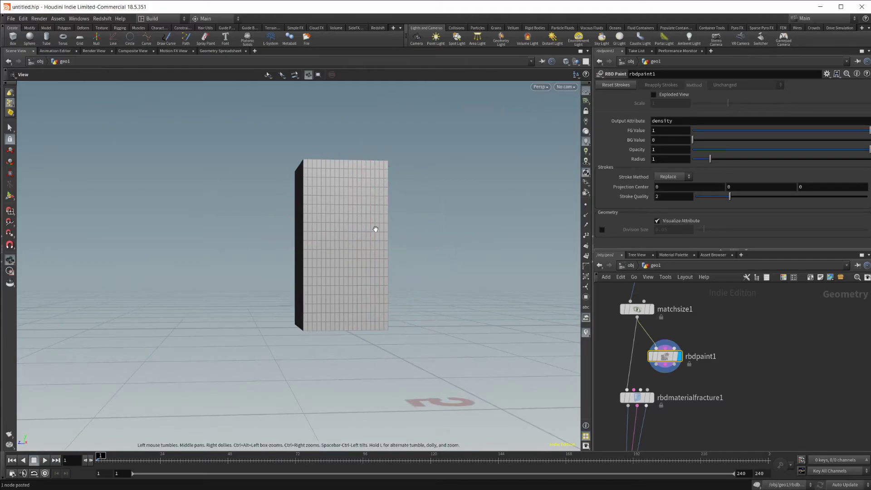
scroll(363, 246, "up", 5)
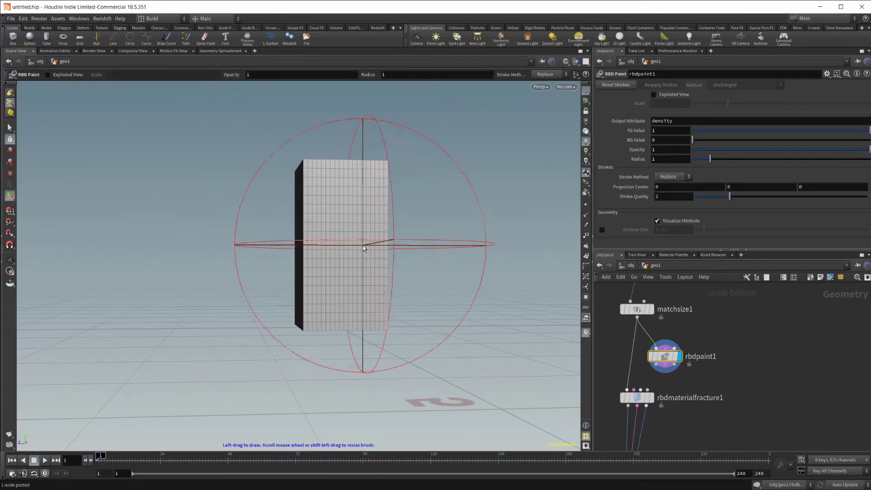
scroll(363, 246, "down", 6)
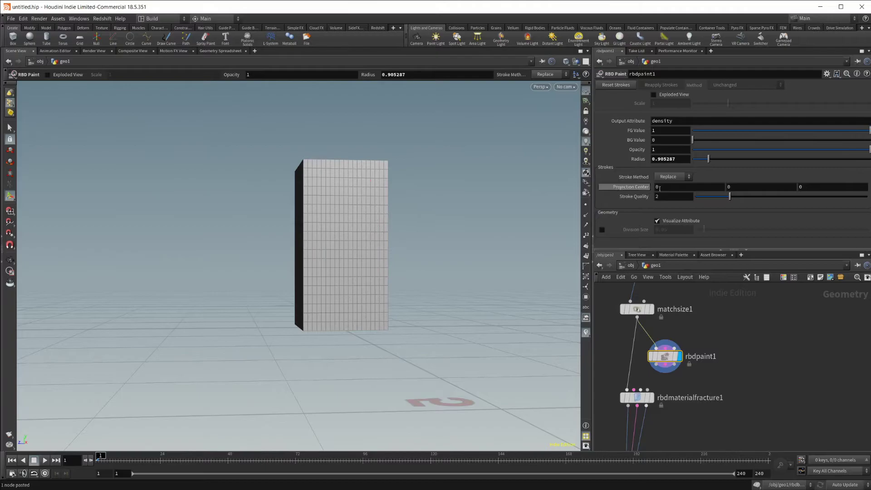
scroll(361, 255, "down", 9)
right_click_drag(359, 241, 576, 297, "alt")
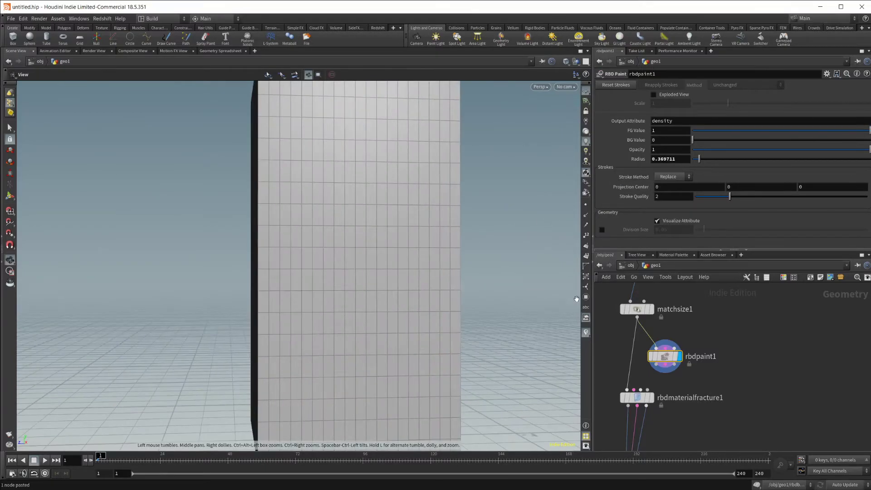
scroll(355, 233, "down", 12)
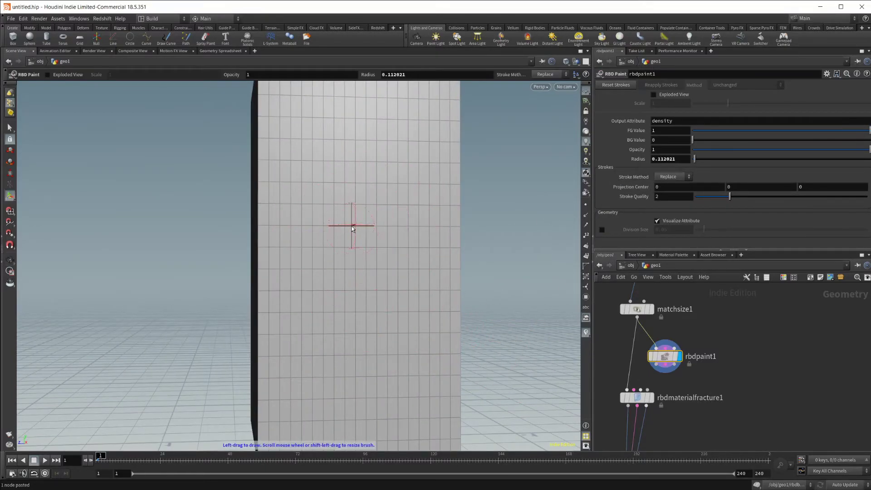
Paint a filled oval patch of density in the middle of the box's large face.
mouse_move(346, 249)
left_mouse_down("alt")
mouse_move(331, 288)
mouse_move(319, 203)
mouse_move(334, 228)
mouse_move(354, 163)
mouse_move(359, 213)
mouse_move(393, 208)
mouse_move(320, 235)
mouse_move(369, 277)
mouse_move(385, 240)
left_mouse_up("alt")
left_click(348, 237)
left_click_drag(460, 360, 406, 323, "alt")
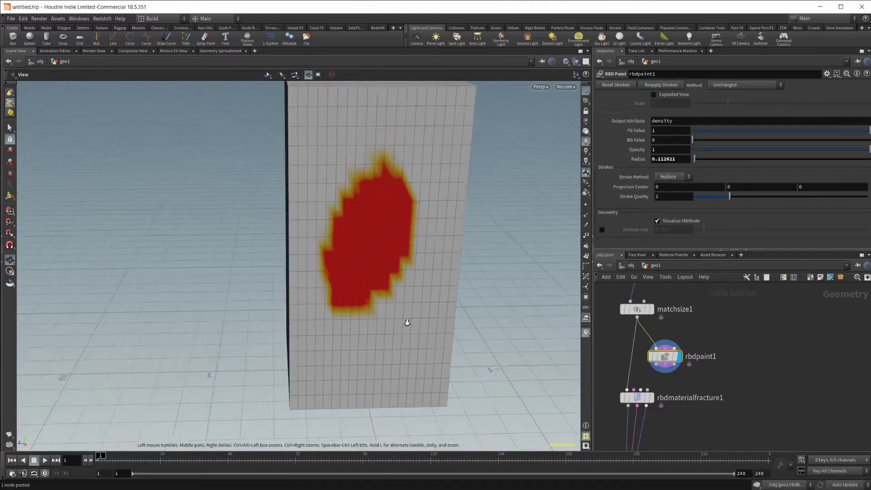
right_click_drag(407, 322, 371, 292, "alt")
left_click_drag(371, 292, 418, 295, "alt")
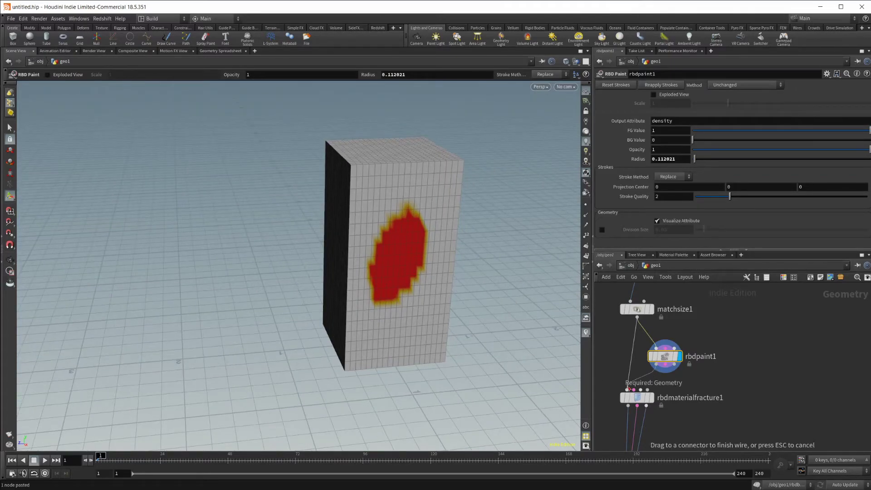
Wire the three rbdpaint1 outputs into the first three inputs of rbdmaterialfracture1 and display rbdbulletsolver1.
left_click_drag(666, 364, 640, 390)
scroll(695, 389, "down", 1)
middle_click_drag(695, 389, 699, 302)
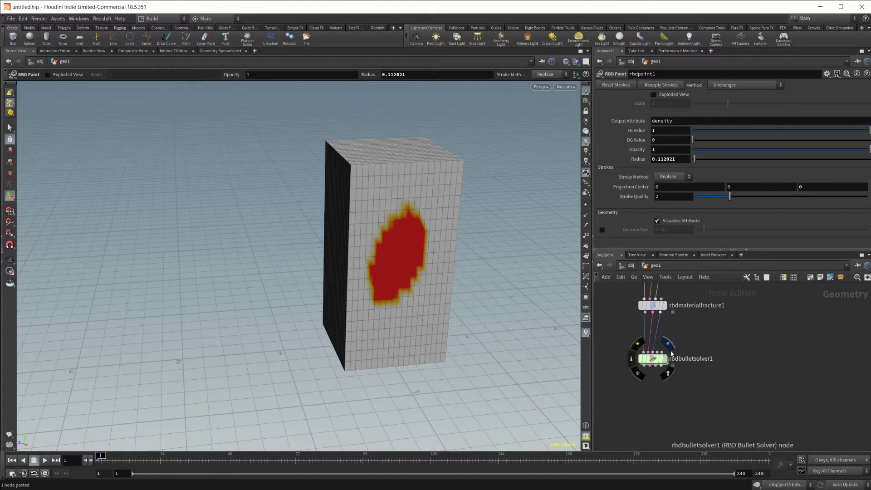
left_click(668, 343)
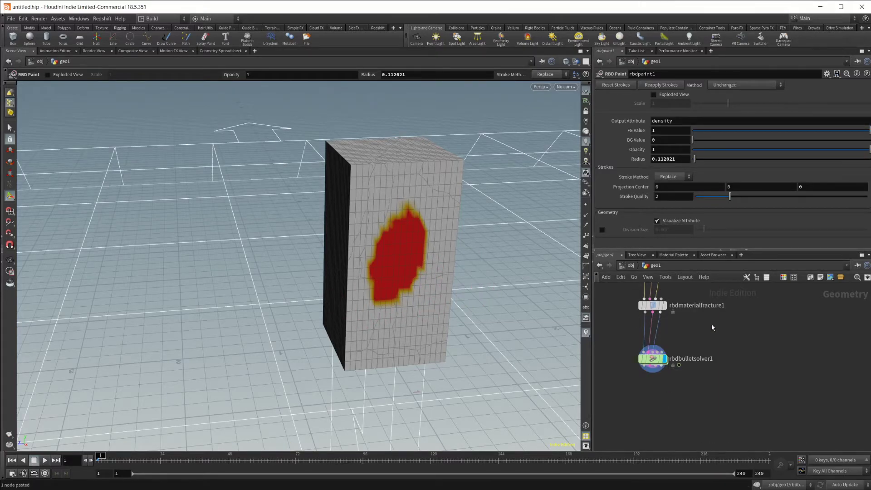
middle_click_drag(760, 340, 768, 404)
left_click(661, 369)
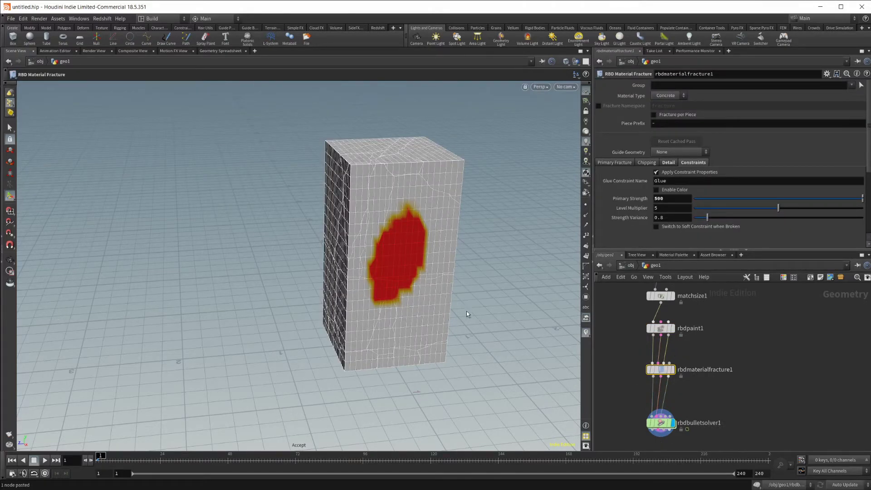
left_click(664, 330)
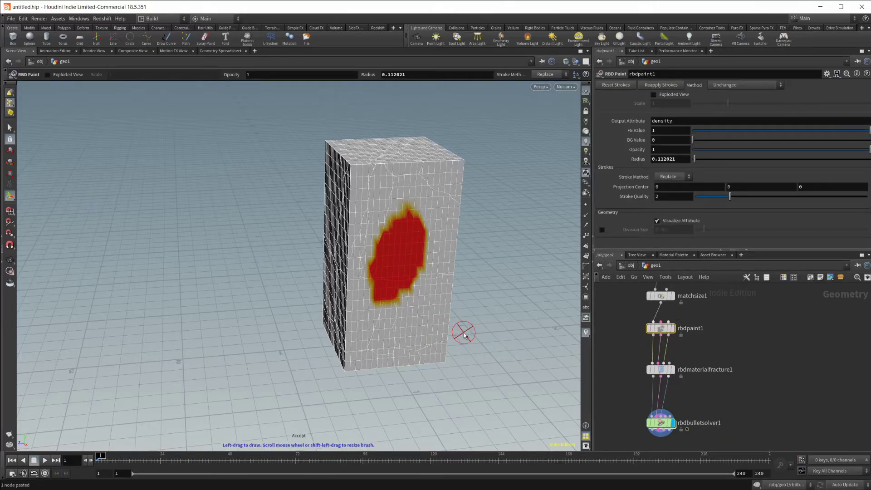
In the primary fracture settings of rbdmaterialfracture1, scatter the first level's cell points from the density attribute instead of the volume.
left_click(661, 369)
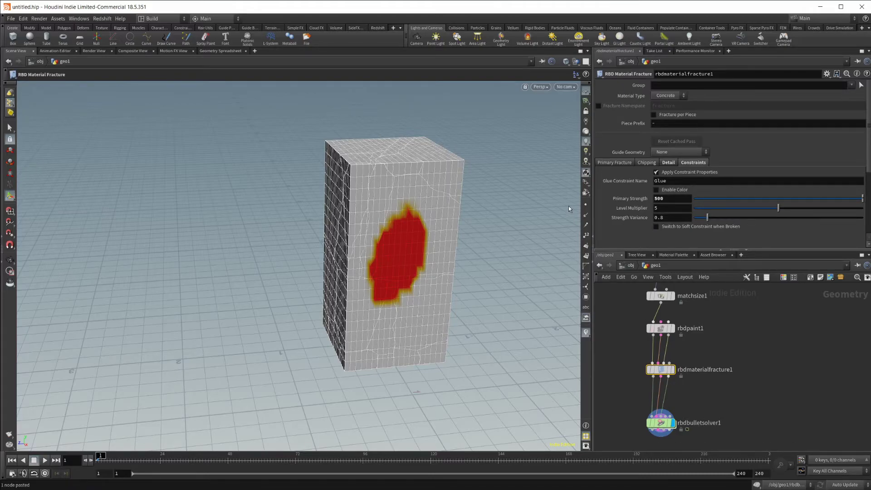
left_click(609, 163)
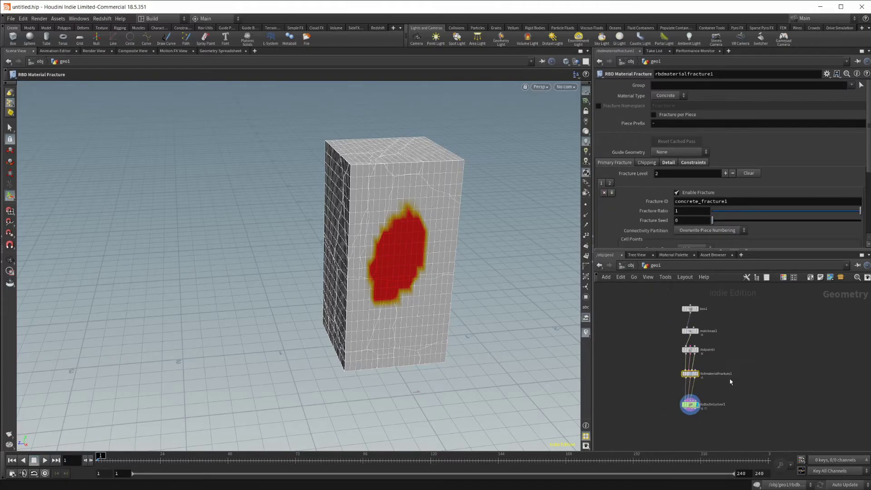
scroll(631, 206, "down", 1)
scroll(658, 212, "down", 3)
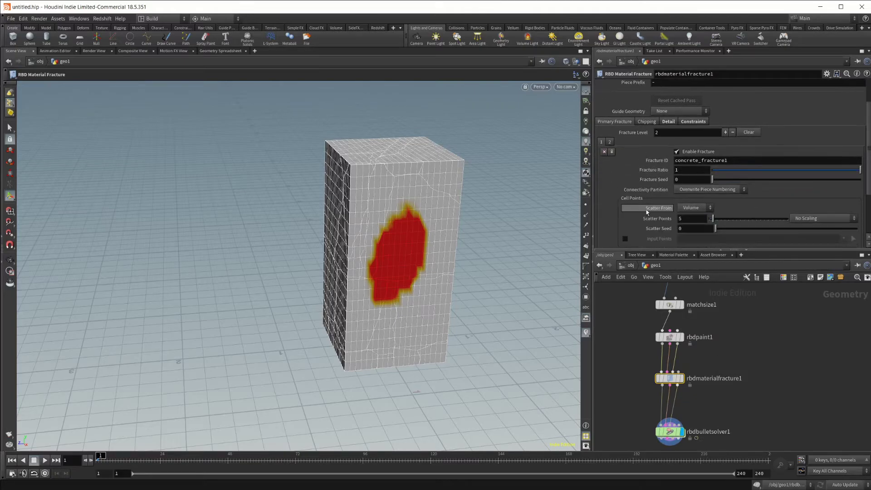
scroll(617, 191, "down", 2)
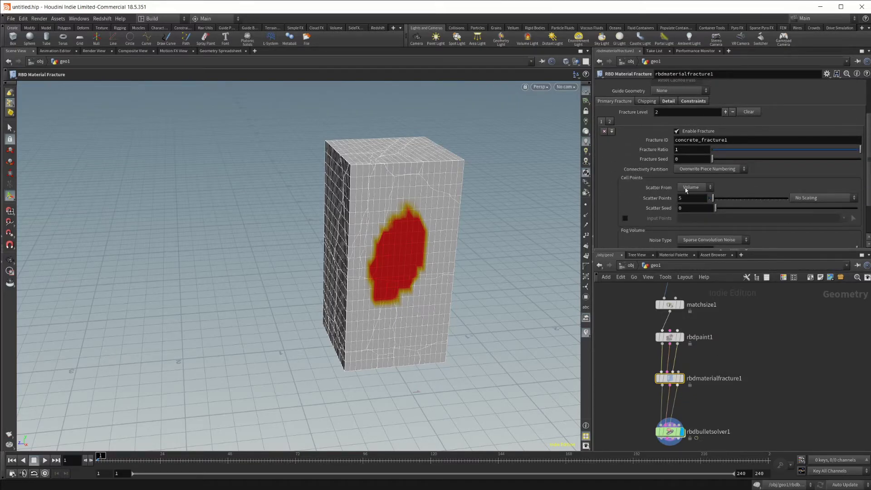
left_click(687, 188)
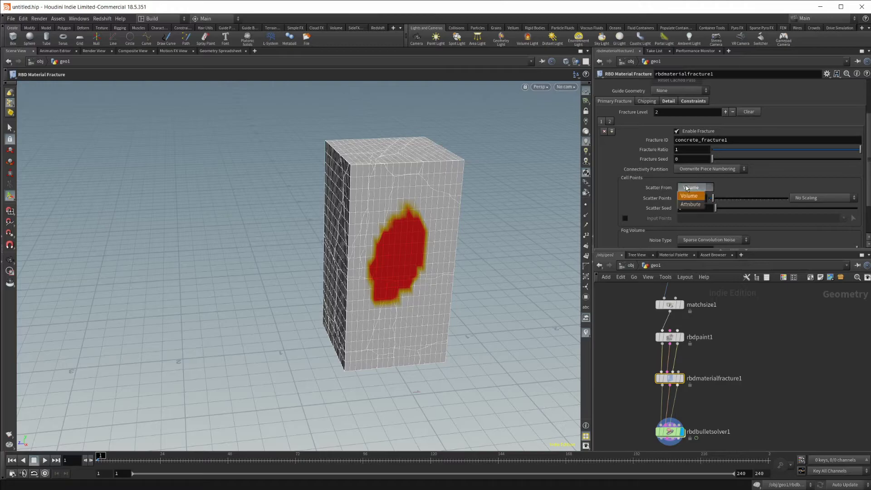
left_click(688, 205)
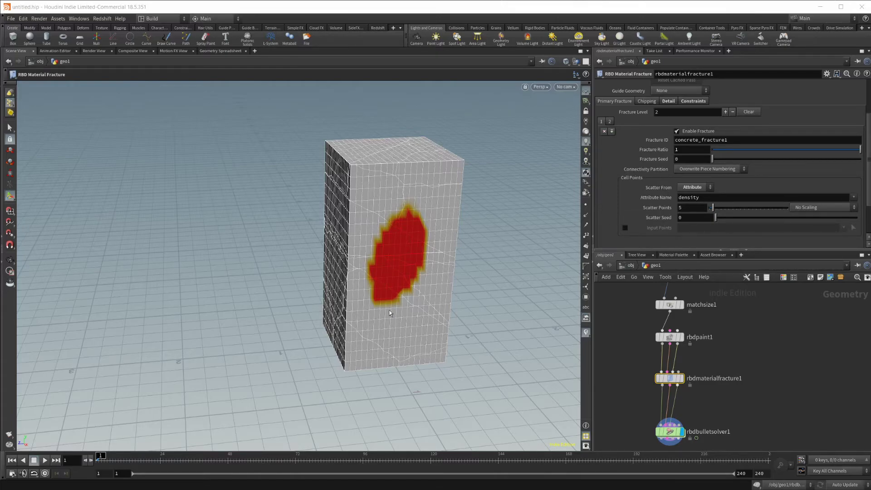
scroll(389, 313, "up", 4)
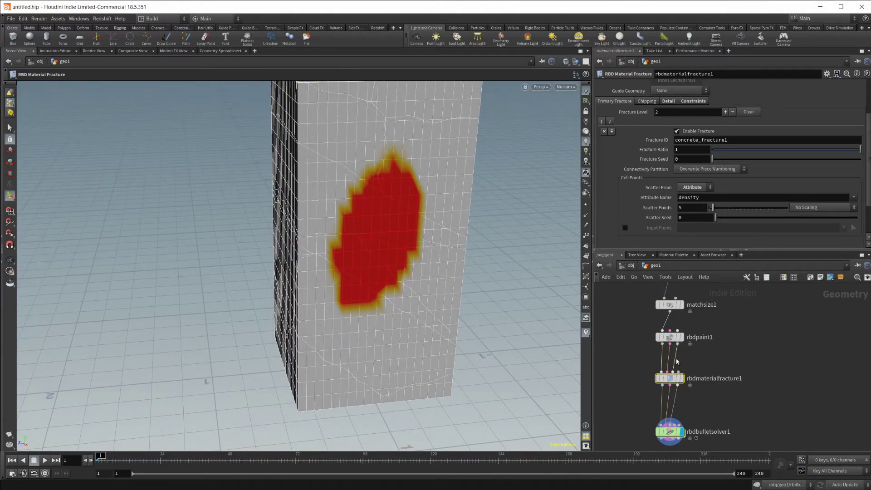
mouse_move(668, 347)
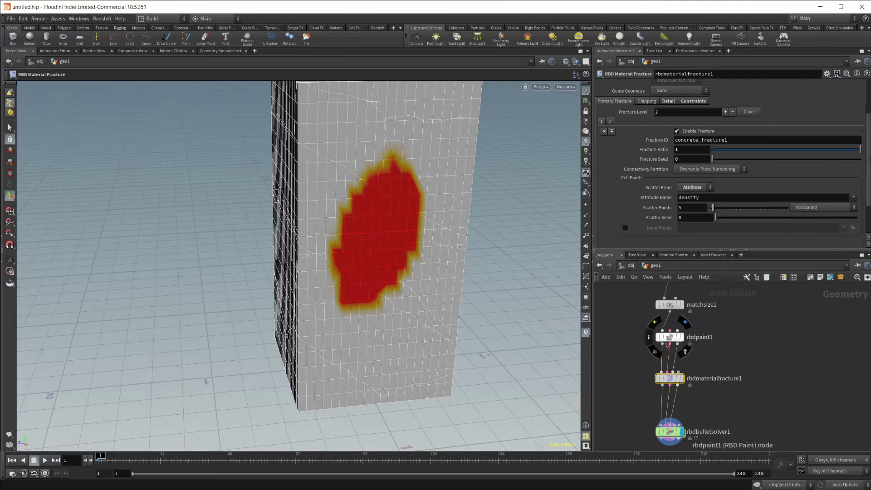
key("Escape")
left_click_drag(365, 284, 383, 184)
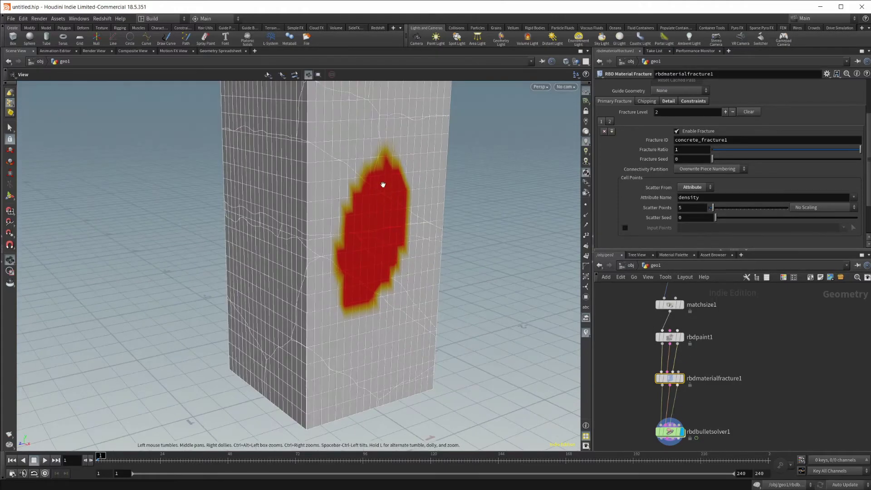
Reactivate rbdpaint1 and enlarge the painted density patch with extra strokes along its left edge and across its upper end.
key("Return")
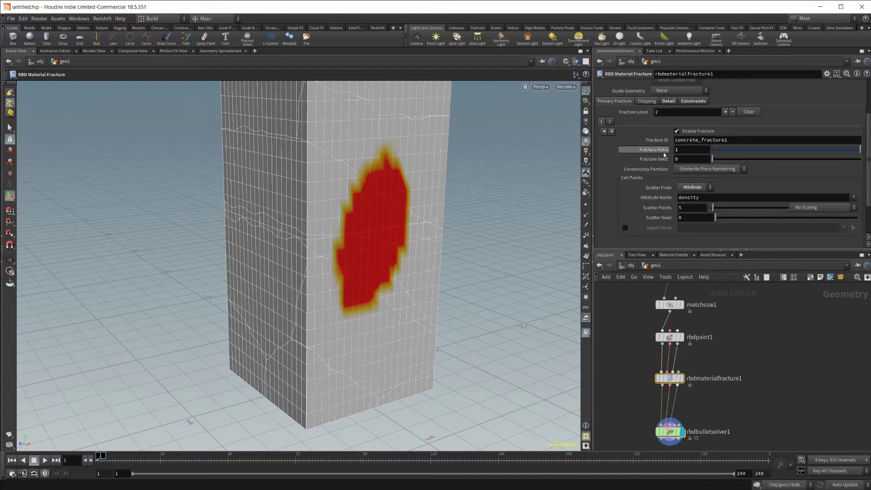
scroll(685, 193, "down", 2)
left_click(672, 338)
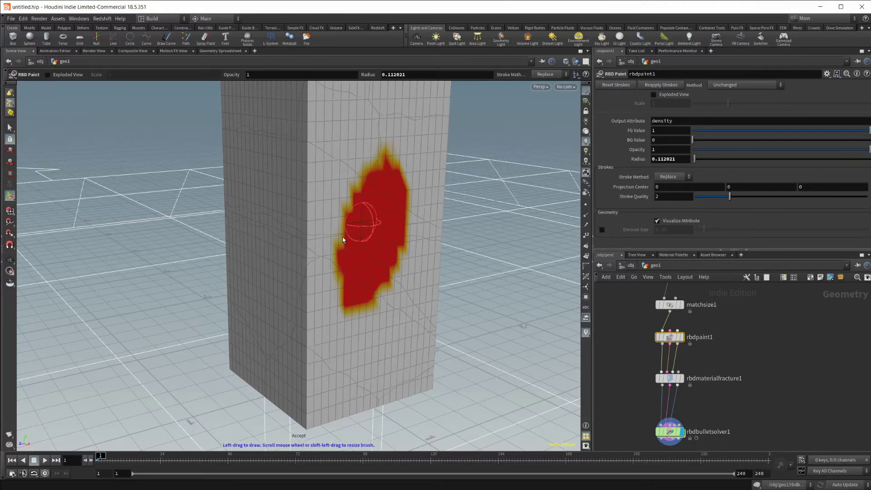
left_click_drag(347, 239, 357, 275)
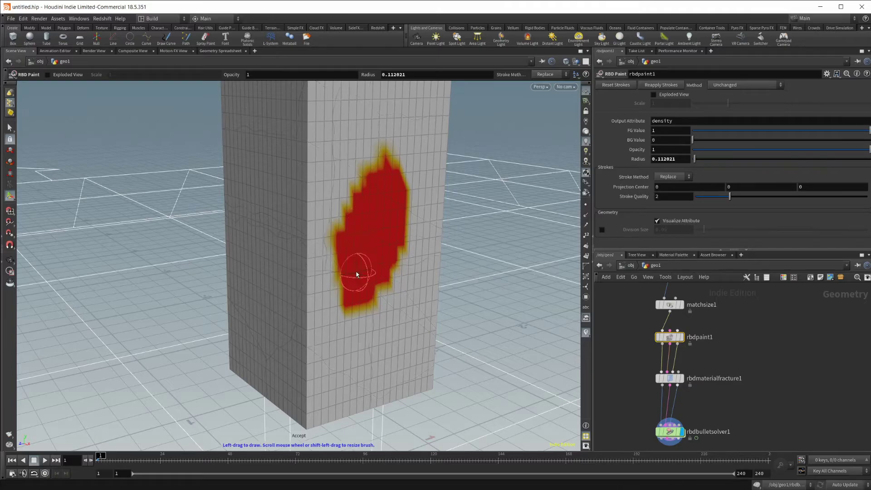
mouse_move(388, 302)
left_mouse_down("alt")
mouse_move(362, 282)
mouse_move(372, 275)
left_mouse_up("alt")
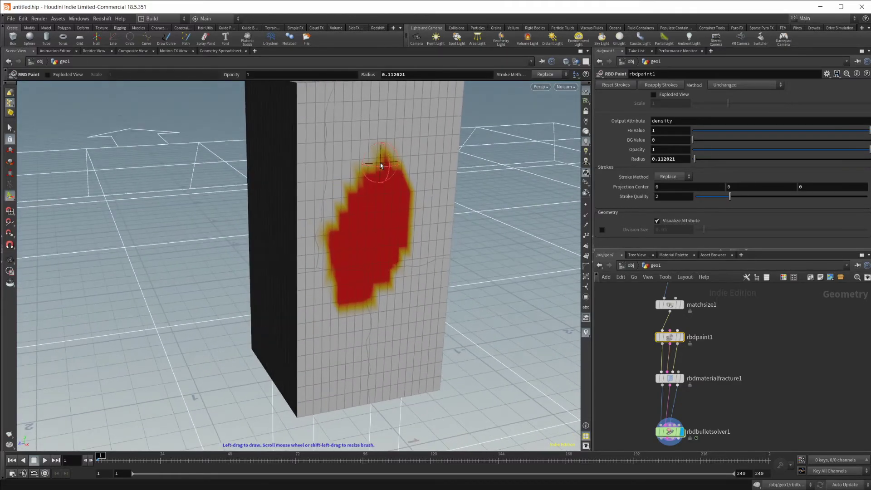
left_click_drag(361, 176, 389, 156)
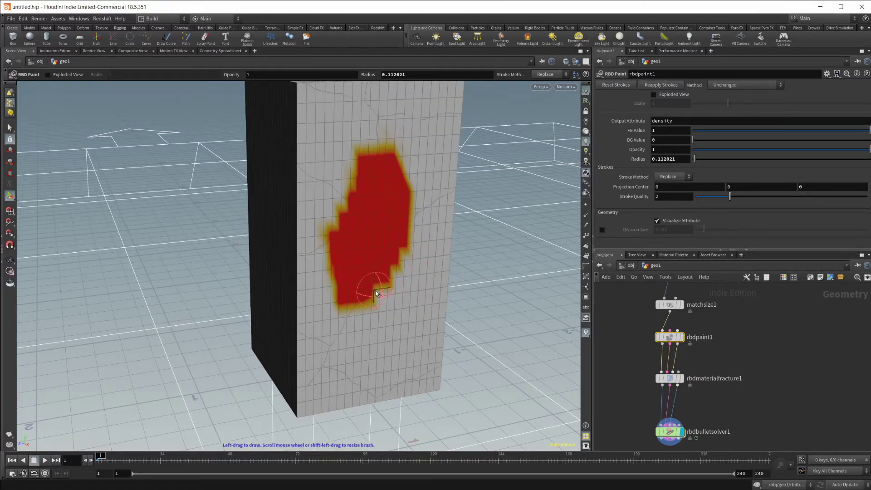
Raise the primary fracture level of rbdmaterialfracture1 to 3.
left_click(670, 378)
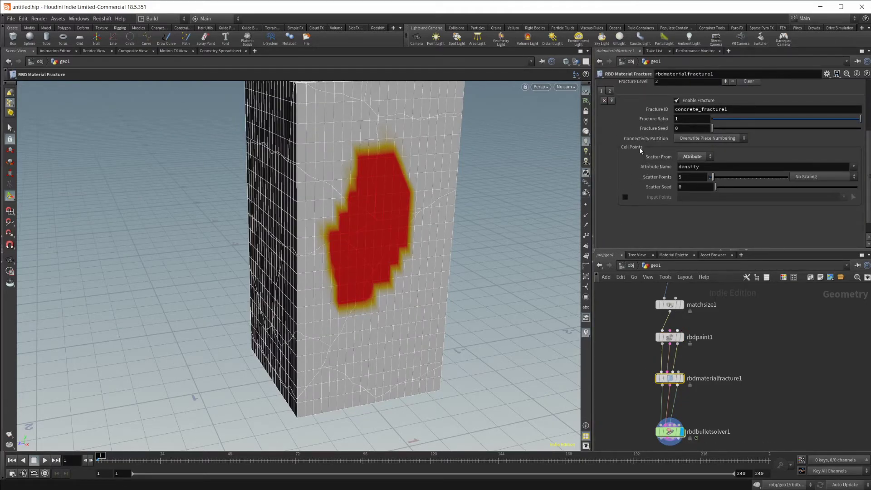
scroll(667, 150, "up", 3)
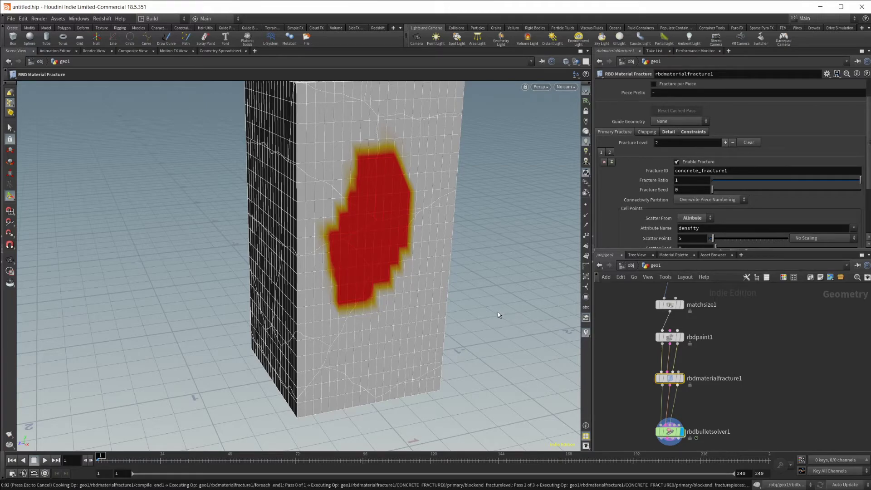
scroll(726, 204, "down", 2)
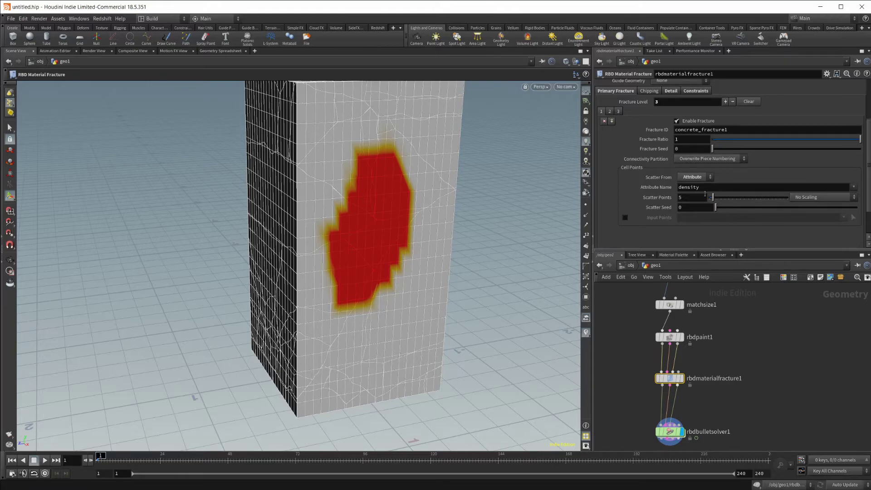
Set the first fracture level's scatter points to 10 and inspect the cracks around the painted patch and adjacent faces.
scroll(705, 196, "down", 2)
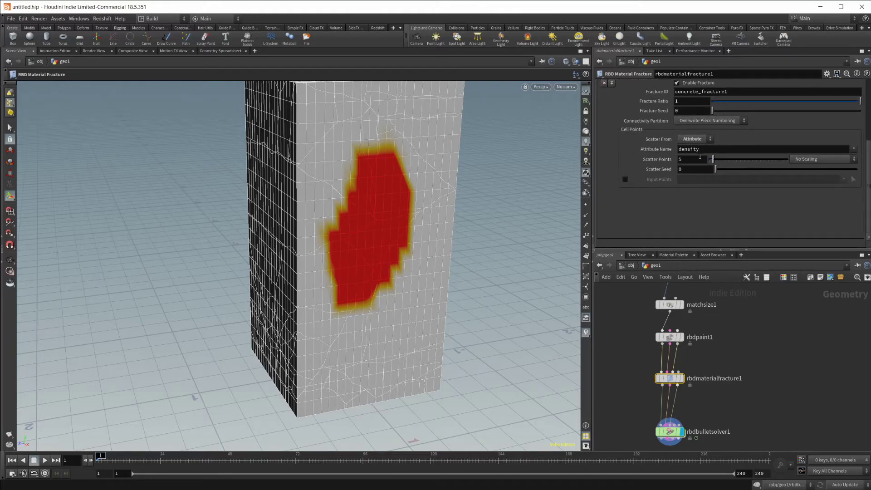
left_click_drag(696, 158, 625, 169)
type("10")
key("Return")
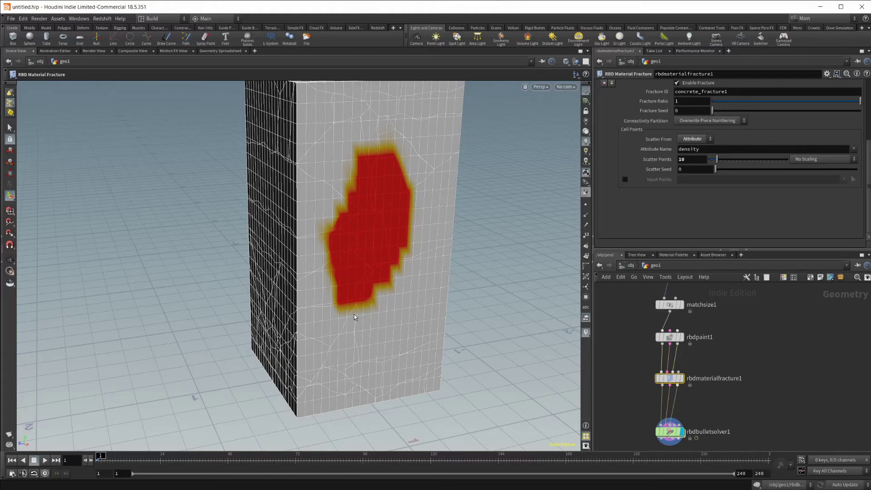
left_click_drag(383, 306, 229, 270, "alt")
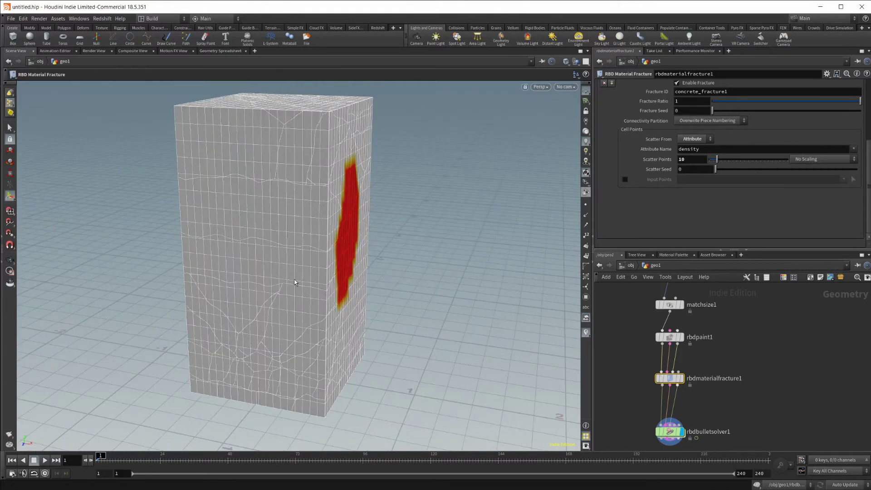
left_click_drag(329, 339, 258, 331, "alt")
left_click_drag(375, 296, 339, 299, "alt")
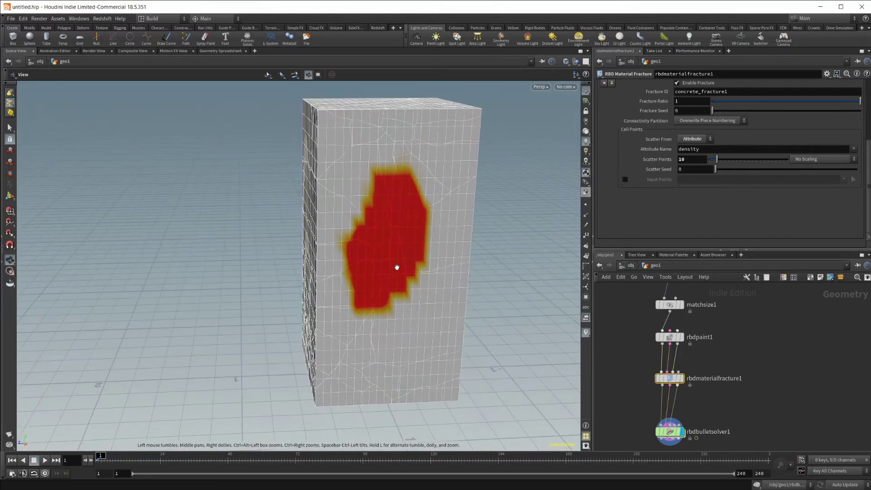
right_click_drag(386, 279, 443, 249, "alt")
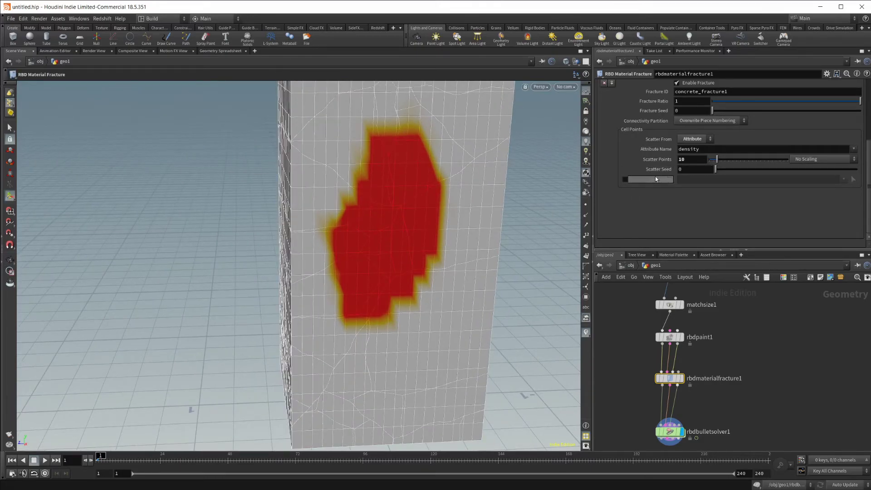
Set the first fracture level's scatter points to 40 in rbdmaterialfracture1.
left_click(694, 158)
type("40")
key("Return")
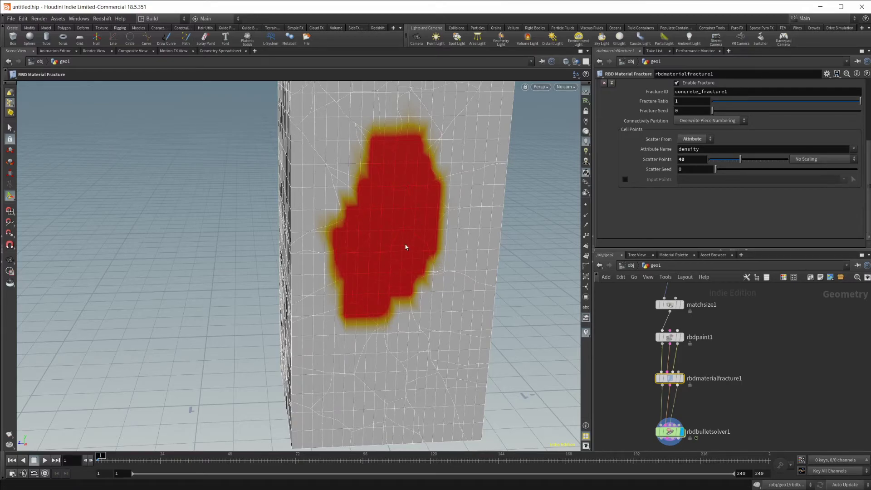
Examine the crack distribution from all sides of the box, comparing the painted patch with the unpainted faces.
scroll(406, 247, "down", 10)
key("Escape")
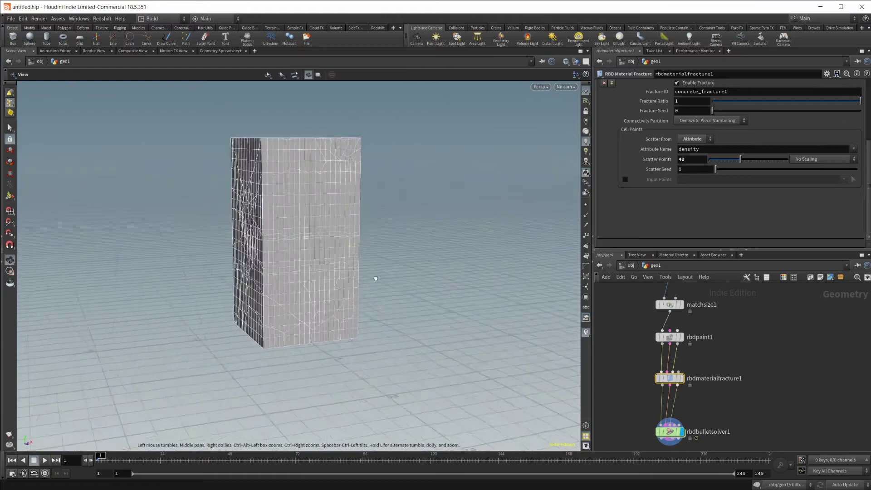
left_click_drag(376, 278, 282, 204)
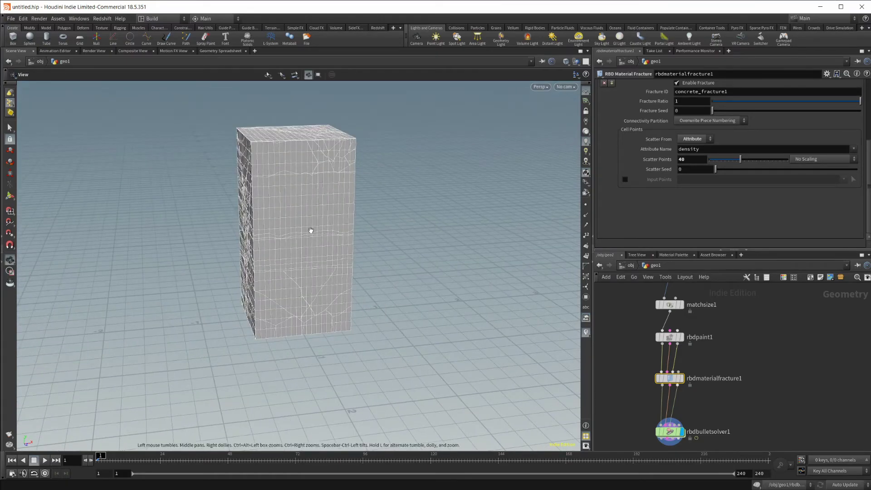
mouse_move(311, 231)
left_mouse_down()
mouse_move(315, 213)
mouse_move(284, 231)
mouse_move(203, 249)
left_mouse_up()
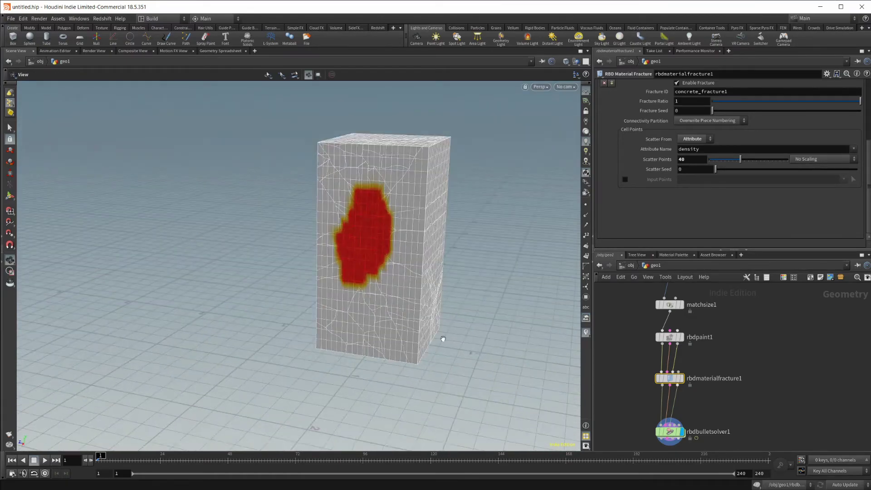
left_click_drag(443, 339, 414, 311)
key("Return")
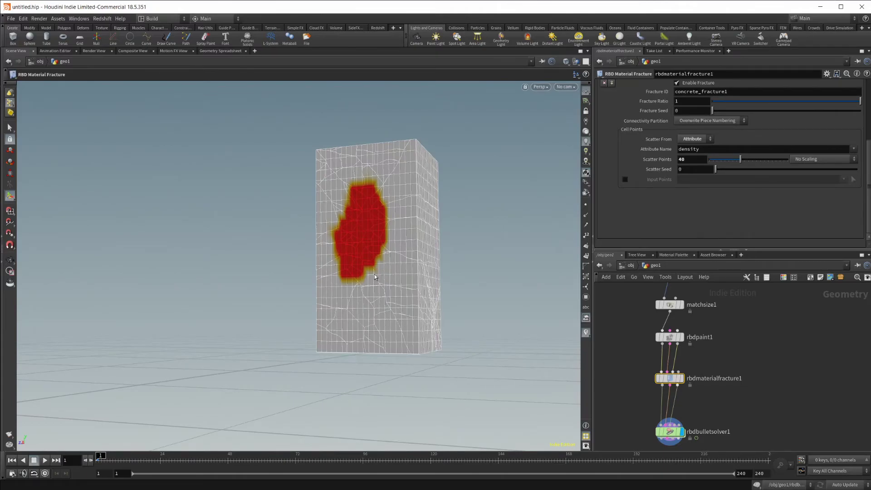
right_click_drag(375, 291, 361, 273, "alt")
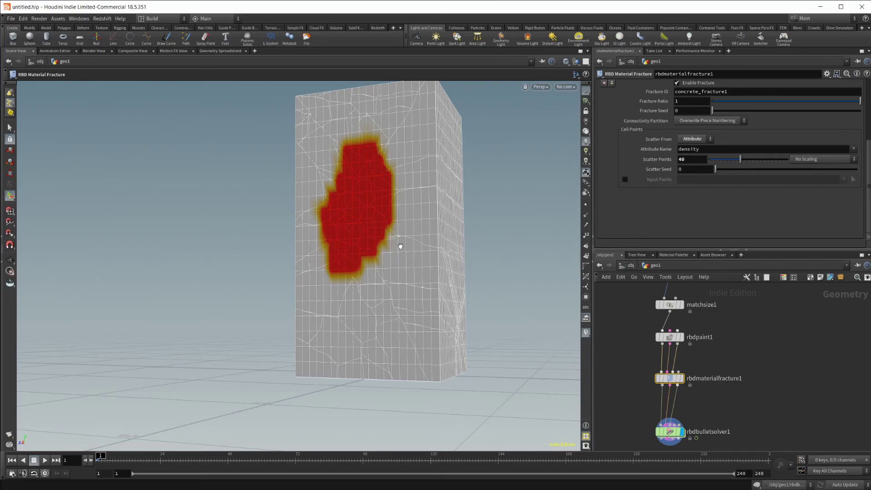
key("Escape")
mouse_move(399, 243)
left_mouse_down()
mouse_move(371, 330)
mouse_move(407, 254)
left_mouse_up()
middle_click_drag(407, 254, 413, 236, "alt")
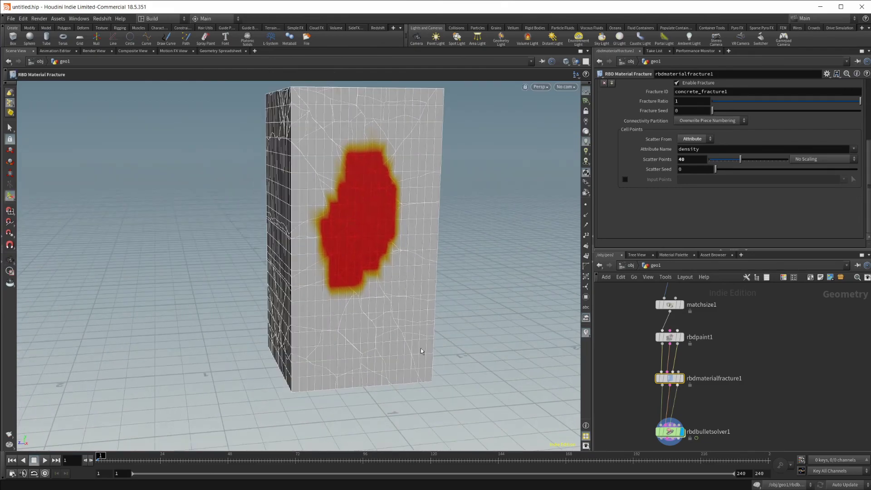
left_click_drag(396, 284, 352, 249)
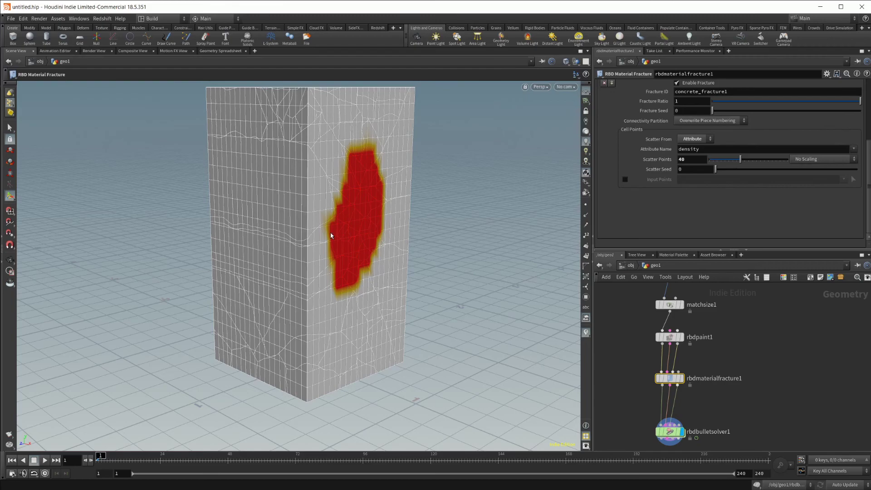